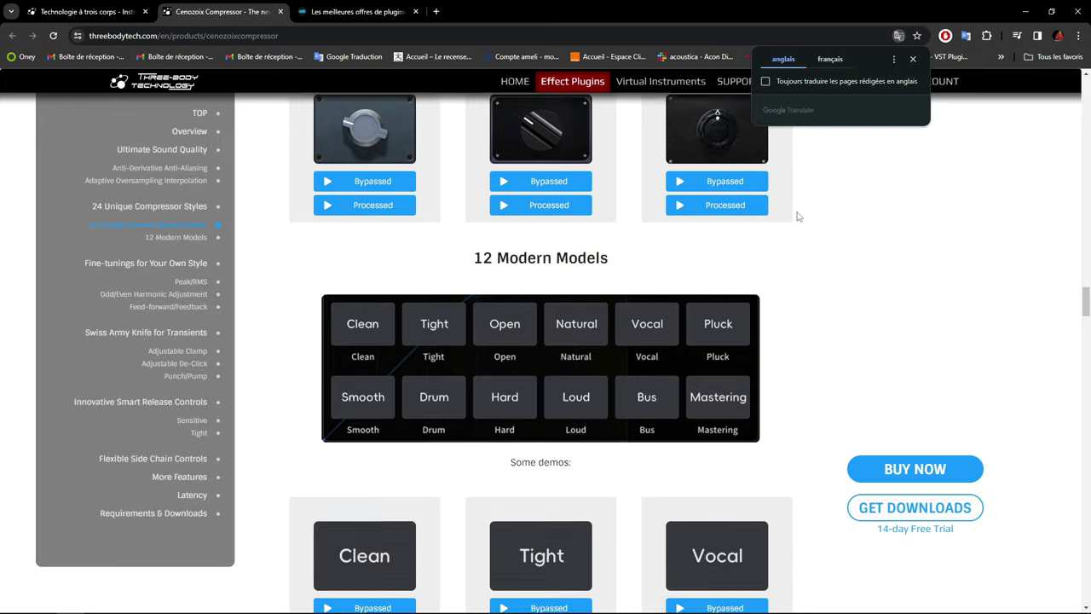
Read the Cenozoix product page from the modern models through Peak/RMS, Odd/Even harmonics, Feed-forward/Feedback and transient shaping
{"action": "scroll", "coordinate": [798, 216], "scroll_direction": "down", "scroll_amount": 6}
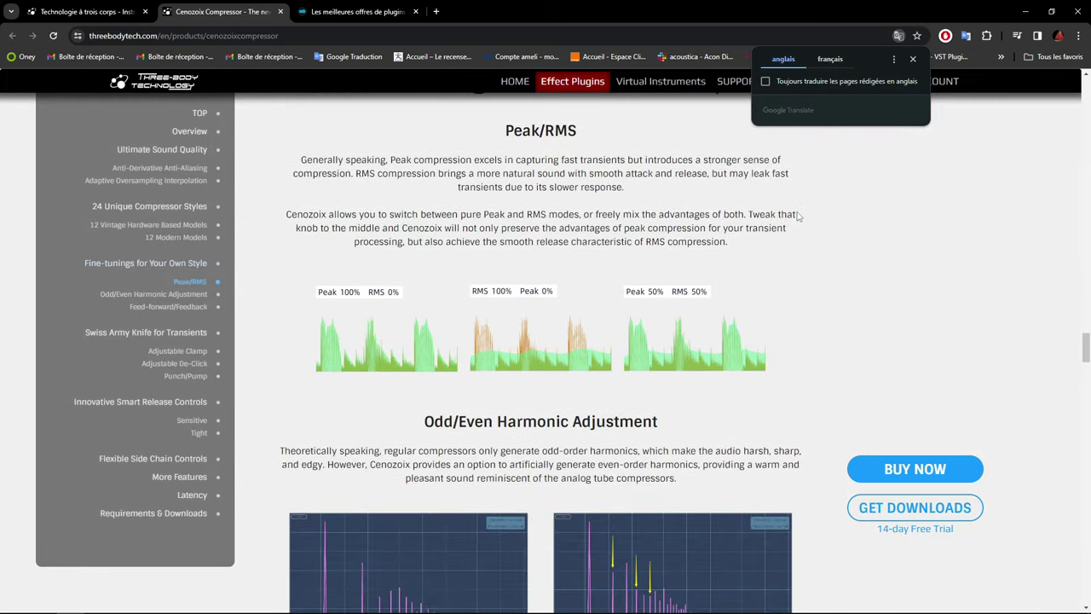
{"action": "scroll", "coordinate": [798, 216], "scroll_direction": "down", "scroll_amount": 3}
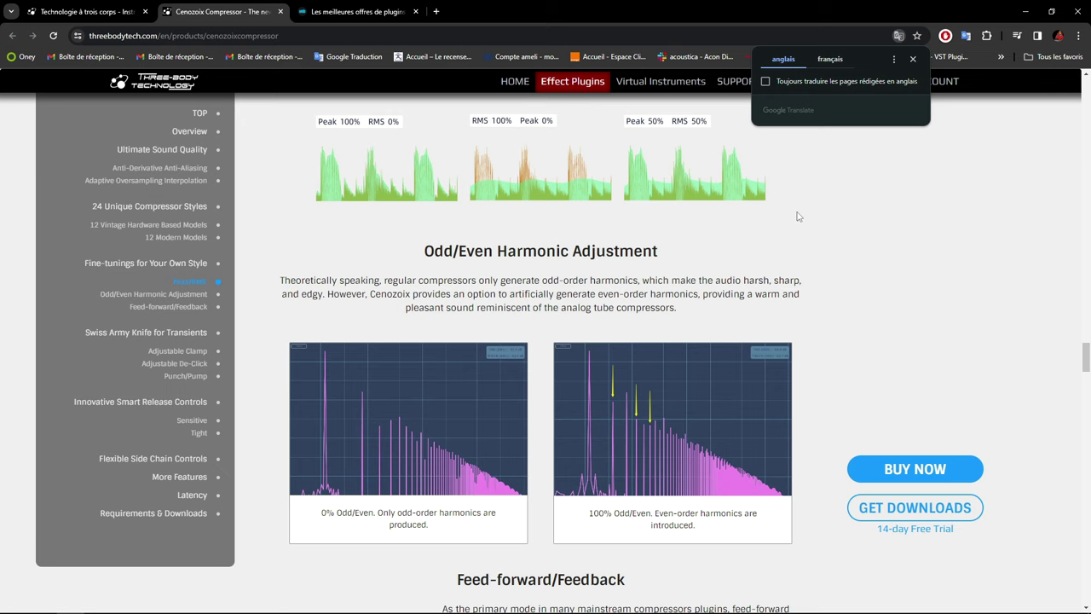
{"action": "scroll", "coordinate": [798, 216], "scroll_direction": "down", "scroll_amount": 3}
{"action": "scroll", "coordinate": [798, 217], "scroll_direction": "down", "scroll_amount": 3}
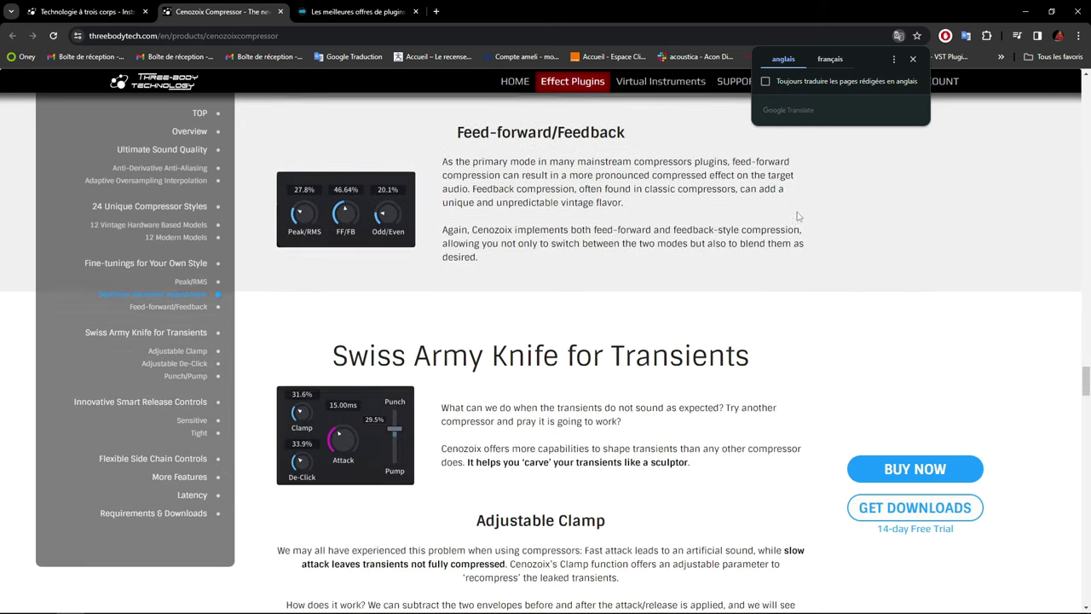
Open the Cenozoix Compressor page on Plugin Alliance and review its overview and feature list
{"action": "left_click", "coordinate": [320, 12]}
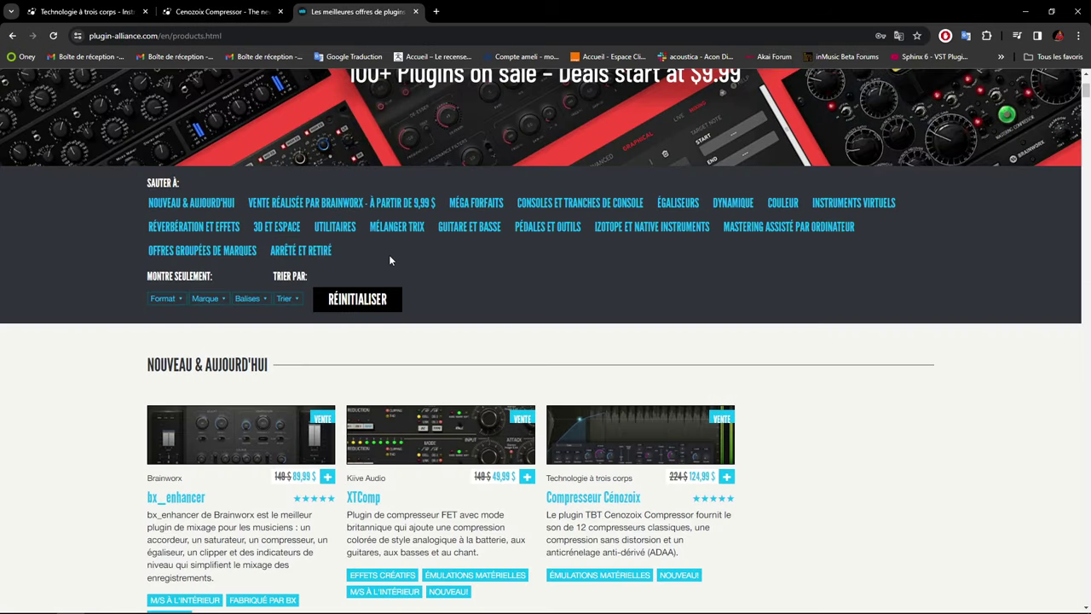
{"action": "left_click", "coordinate": [654, 435]}
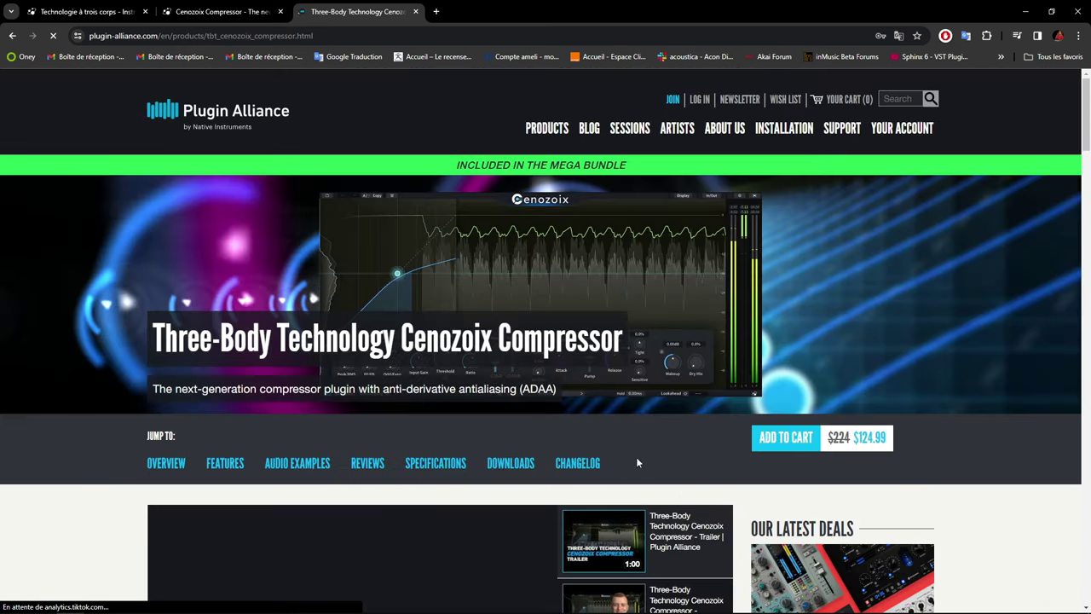
{"action": "scroll", "coordinate": [637, 383], "scroll_direction": "down", "scroll_amount": 2}
{"action": "scroll", "coordinate": [636, 388], "scroll_direction": "down", "scroll_amount": 2}
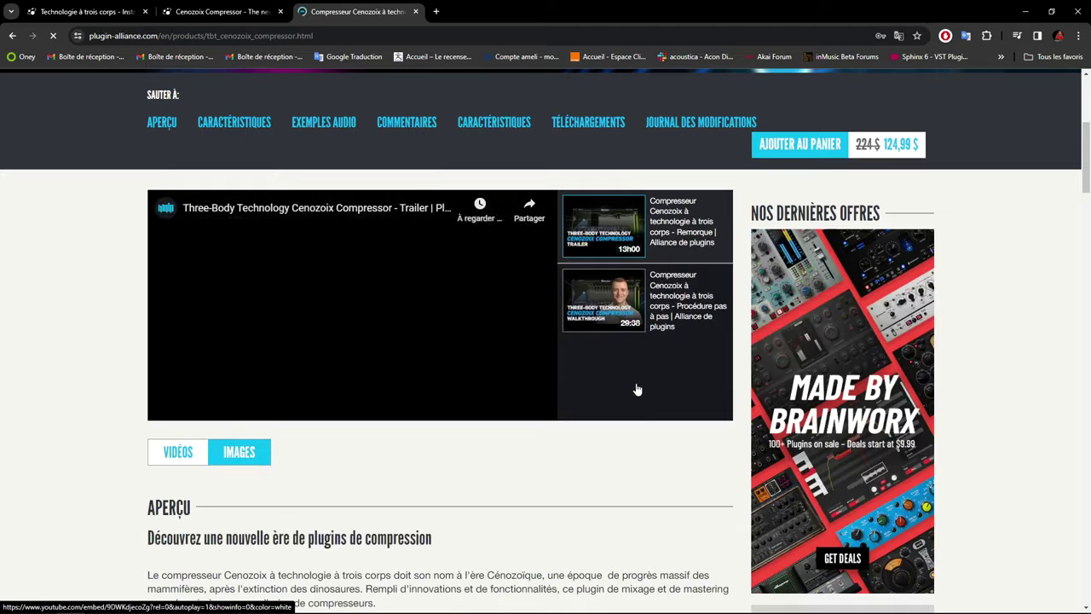
{"action": "scroll", "coordinate": [636, 389], "scroll_direction": "down", "scroll_amount": 2}
{"action": "scroll", "coordinate": [636, 388], "scroll_direction": "down", "scroll_amount": 1}
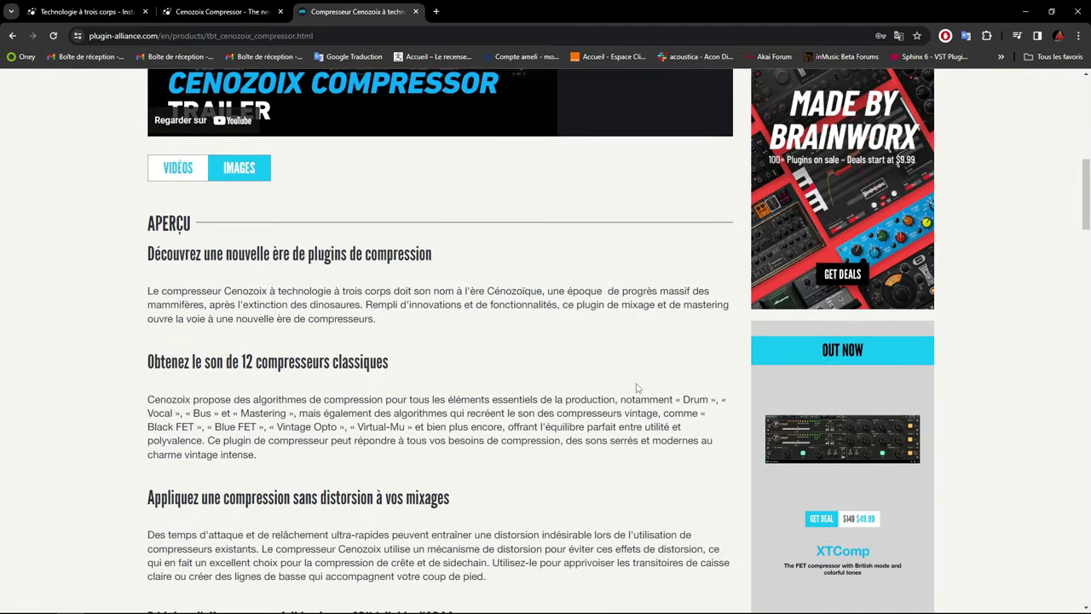
{"action": "scroll", "coordinate": [636, 388], "scroll_direction": "down", "scroll_amount": 4}
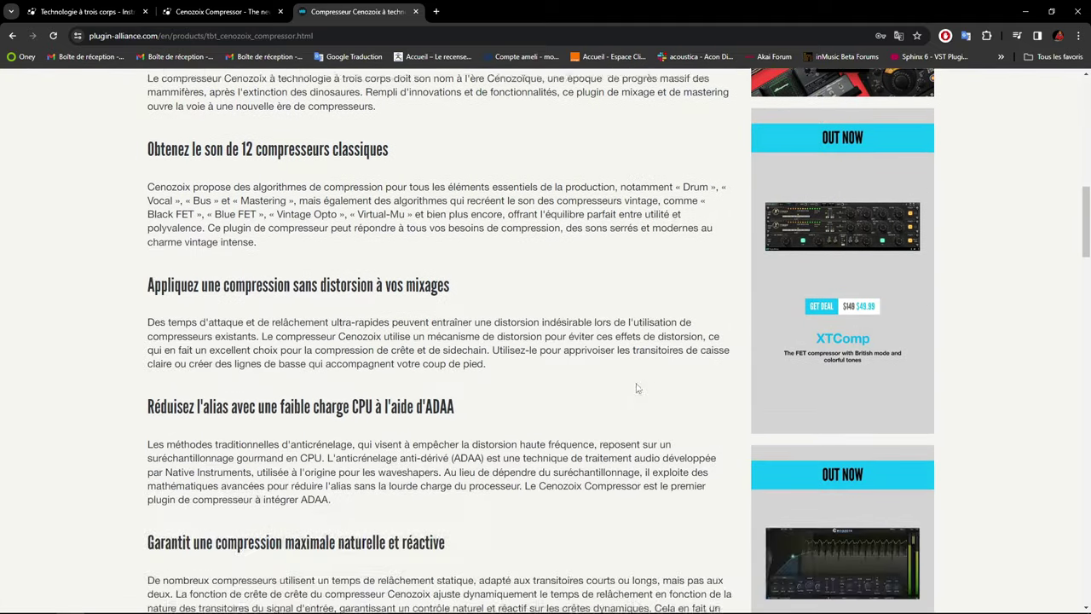
{"action": "scroll", "coordinate": [636, 389], "scroll_direction": "down", "scroll_amount": 3}
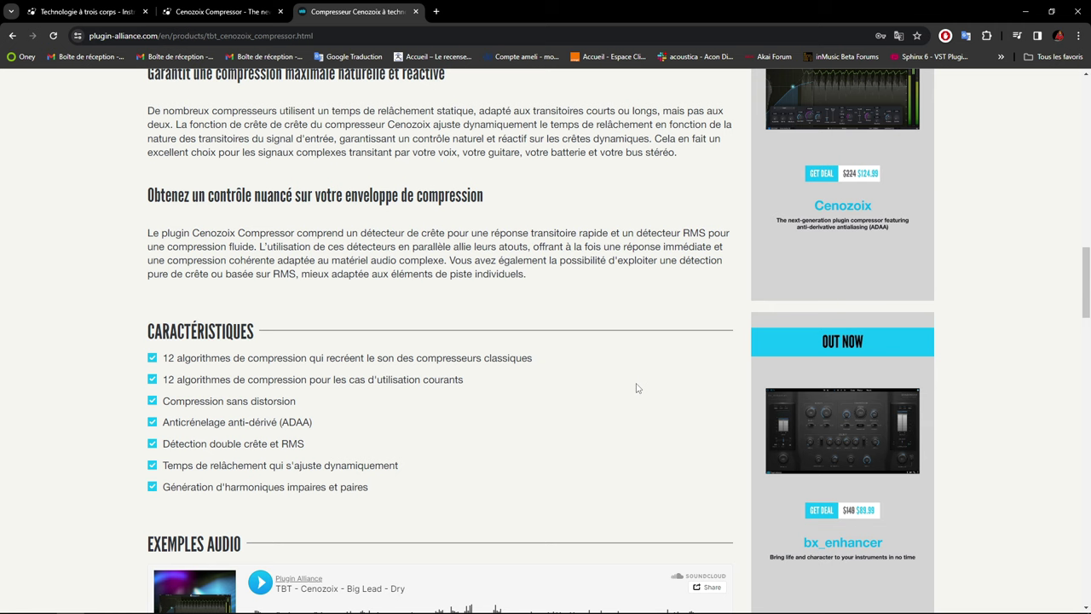
{"action": "scroll", "coordinate": [636, 389], "scroll_direction": "up", "scroll_amount": 3}
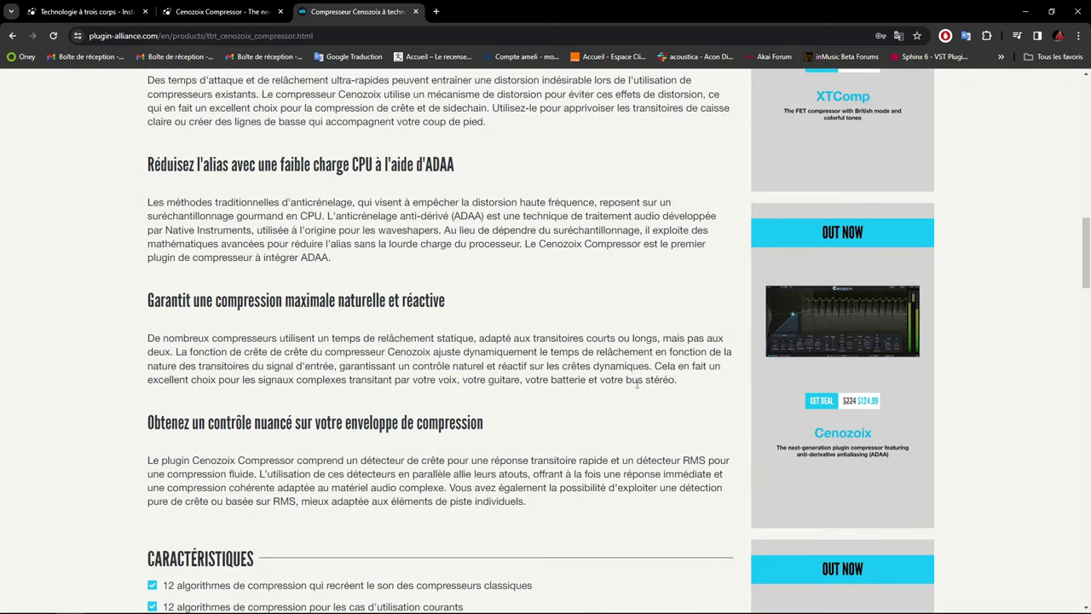
{"action": "scroll", "coordinate": [637, 385], "scroll_direction": "up", "scroll_amount": 12}
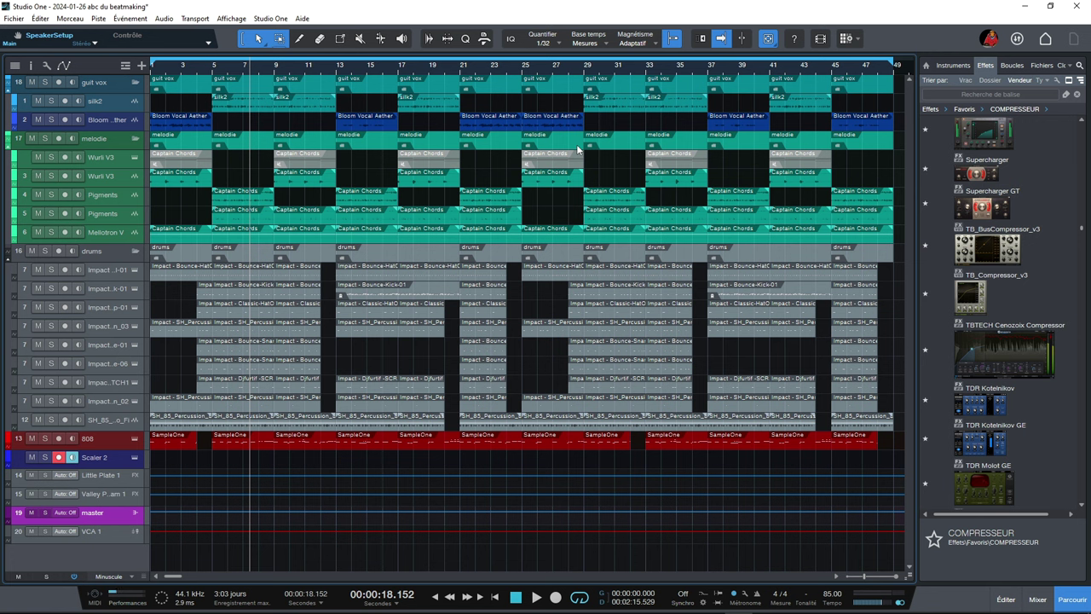
In Studio One, play the song from the start and open the Cenozoix Compressor on the master channel
{"action": "key", "text": "comma"}
{"action": "key", "text": "space"}
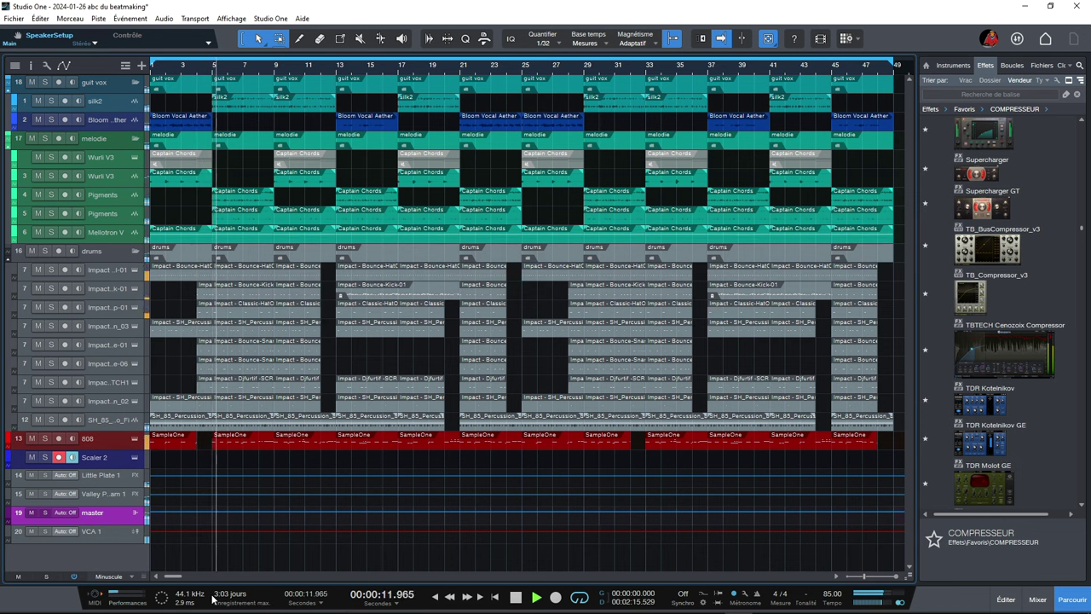
{"action": "key", "text": "F3"}
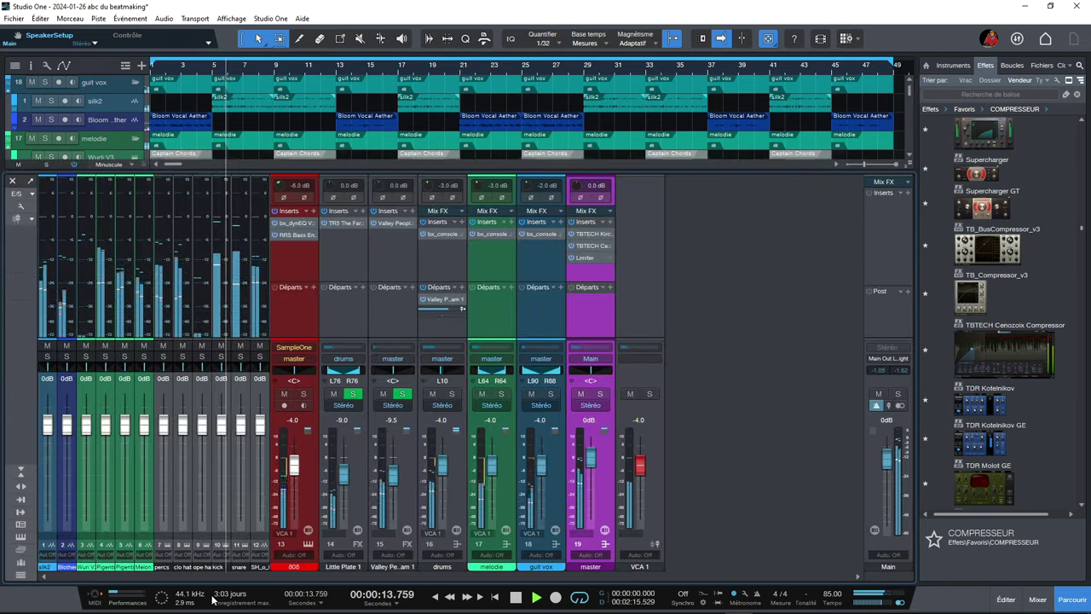
{"action": "left_click", "coordinate": [594, 241]}
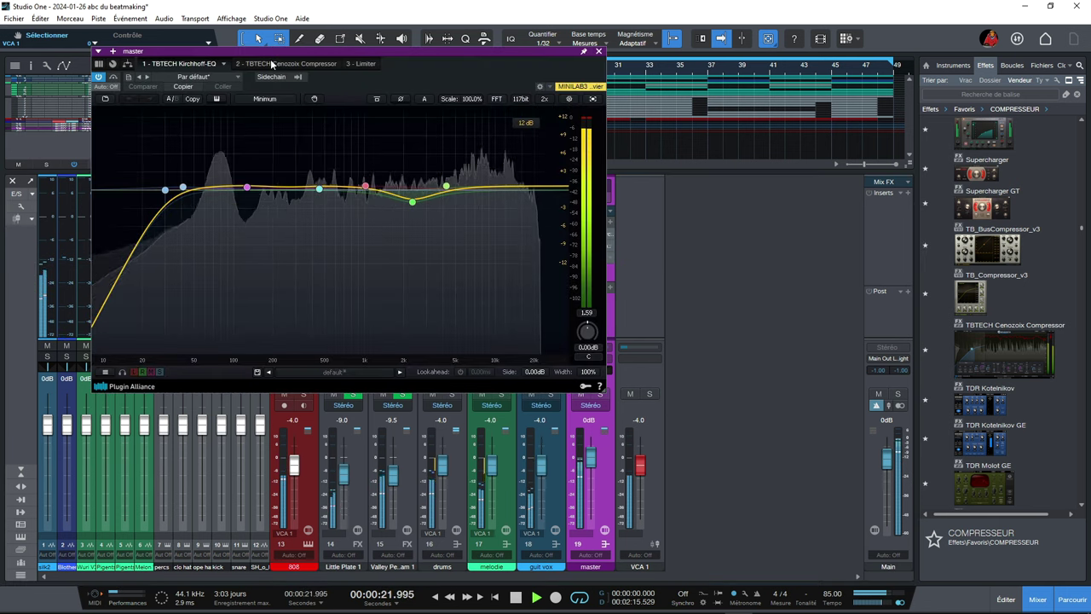
{"action": "left_click", "coordinate": [271, 65]}
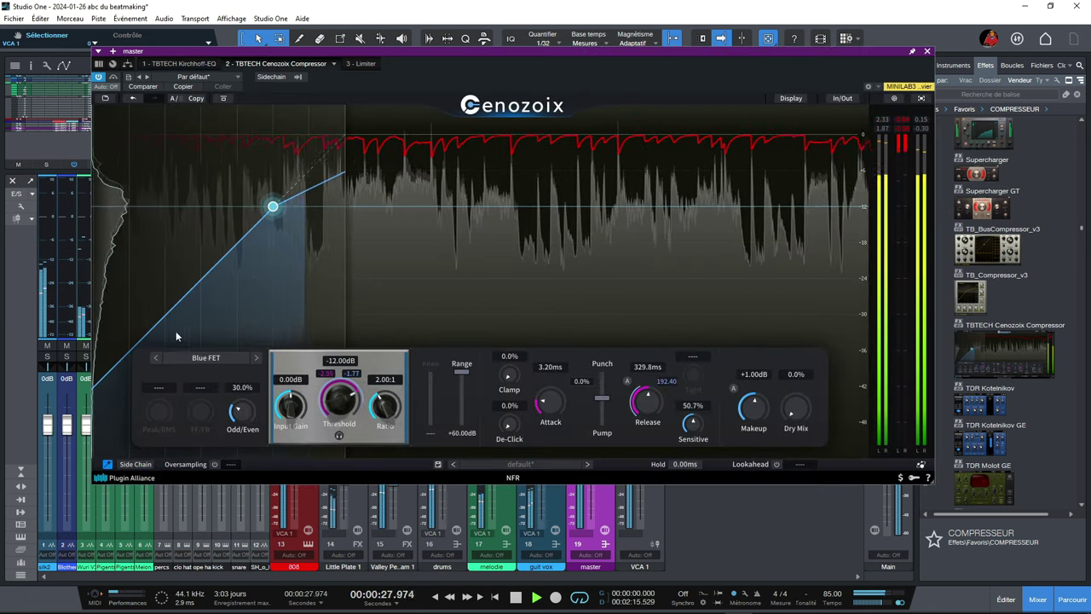
Change the compressor style to Glue VCA, listen to it on the master, and stop playback
{"action": "left_click", "coordinate": [194, 358]}
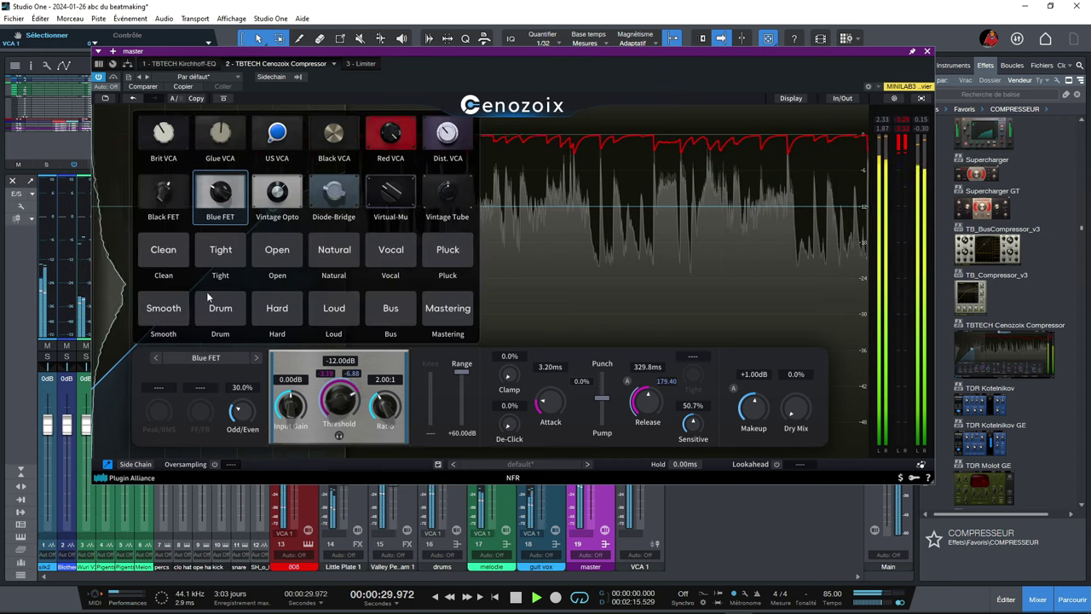
{"action": "left_click", "coordinate": [219, 136]}
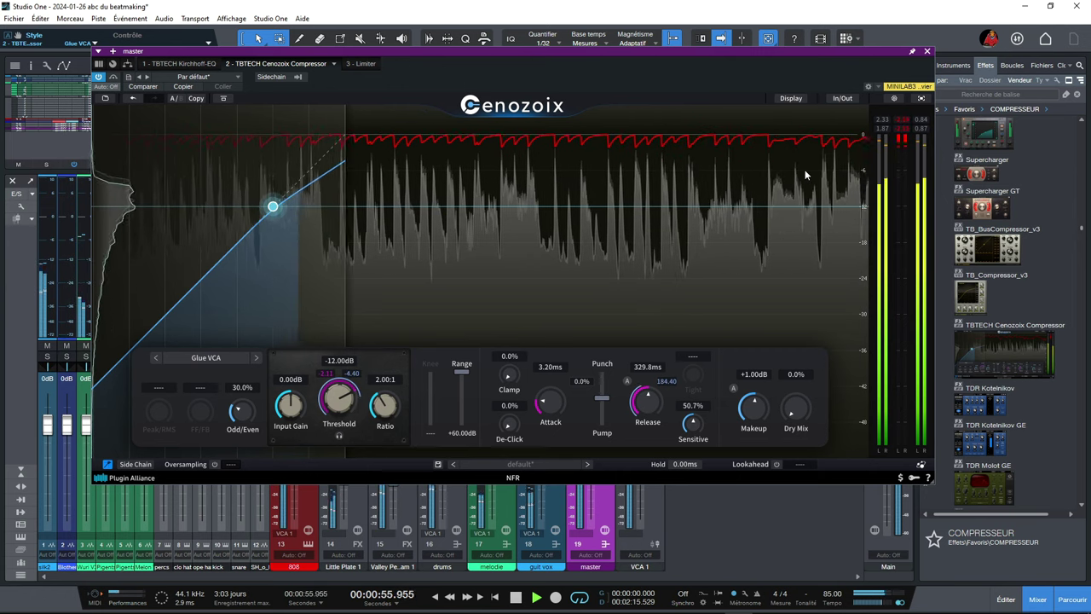
{"action": "key", "text": "space"}
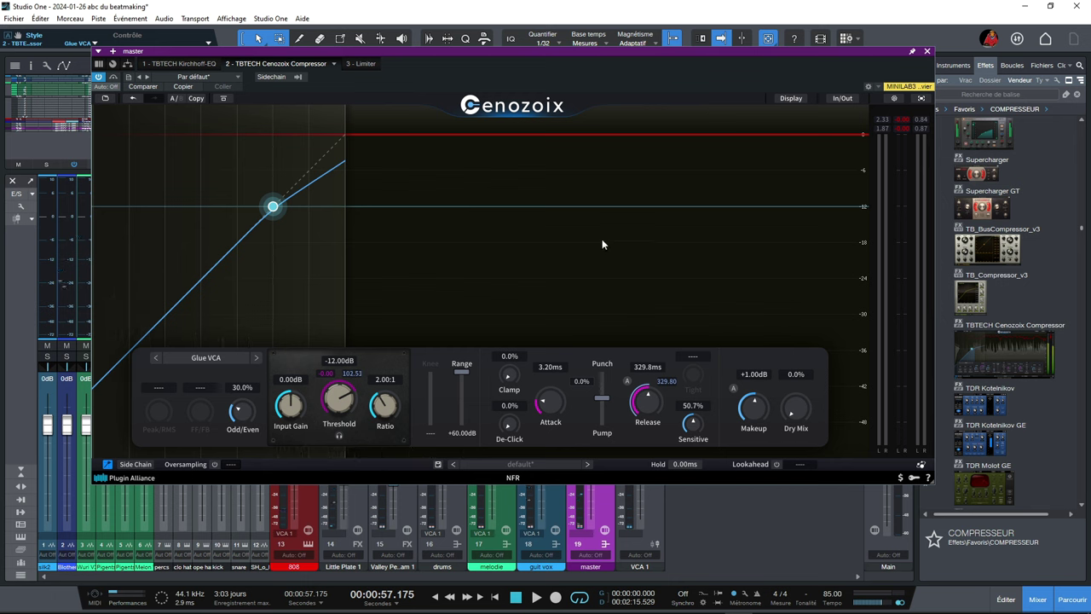
Review the compressor's file options, bypass toggle, display settings and input/output gain controls
{"action": "left_click", "coordinate": [106, 99]}
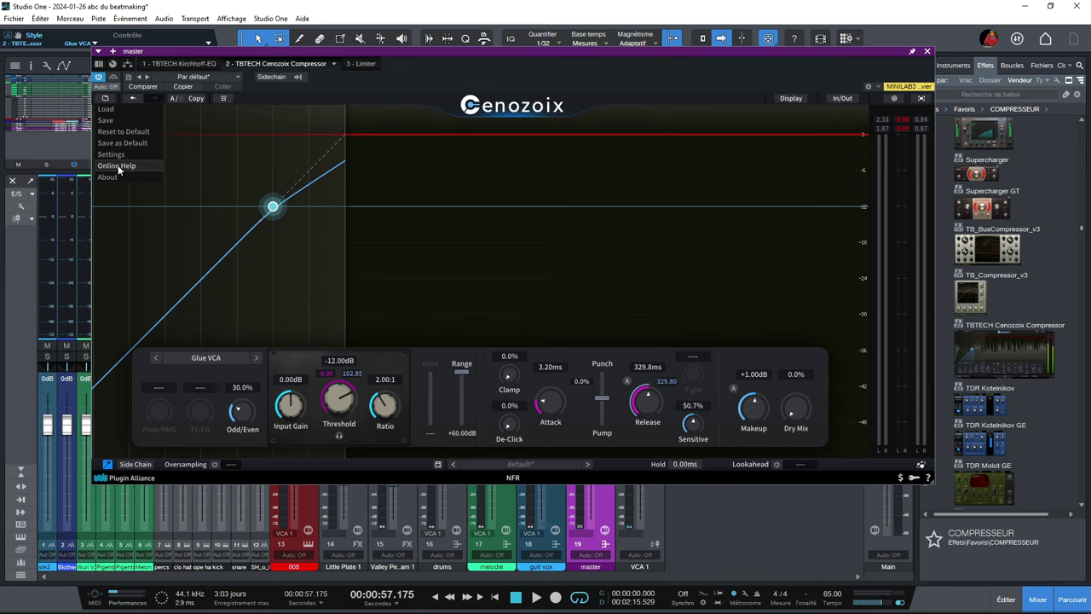
{"action": "left_click", "coordinate": [400, 97]}
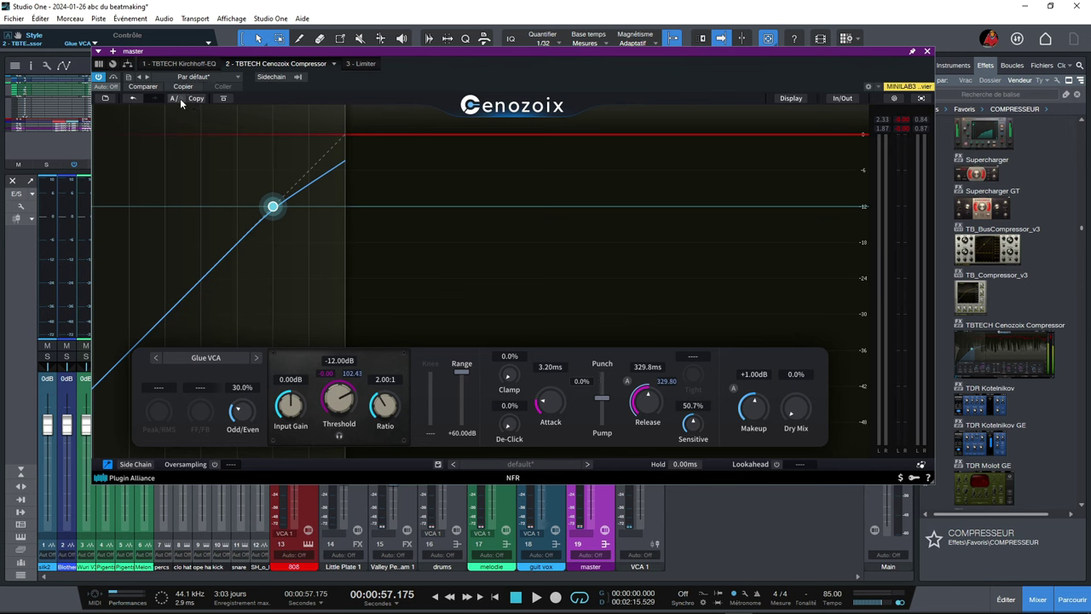
{"action": "left_click", "coordinate": [224, 99]}
{"action": "left_click", "coordinate": [223, 99]}
{"action": "mouse_move", "coordinate": [731, 221]}
{"action": "left_click", "coordinate": [789, 99]}
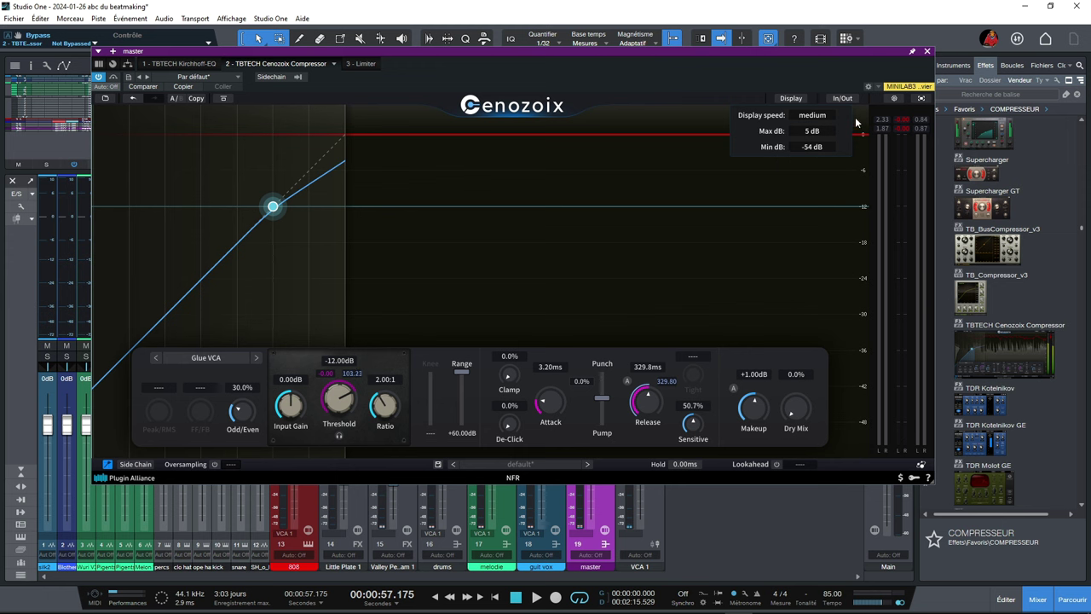
{"action": "mouse_move", "coordinate": [840, 103]}
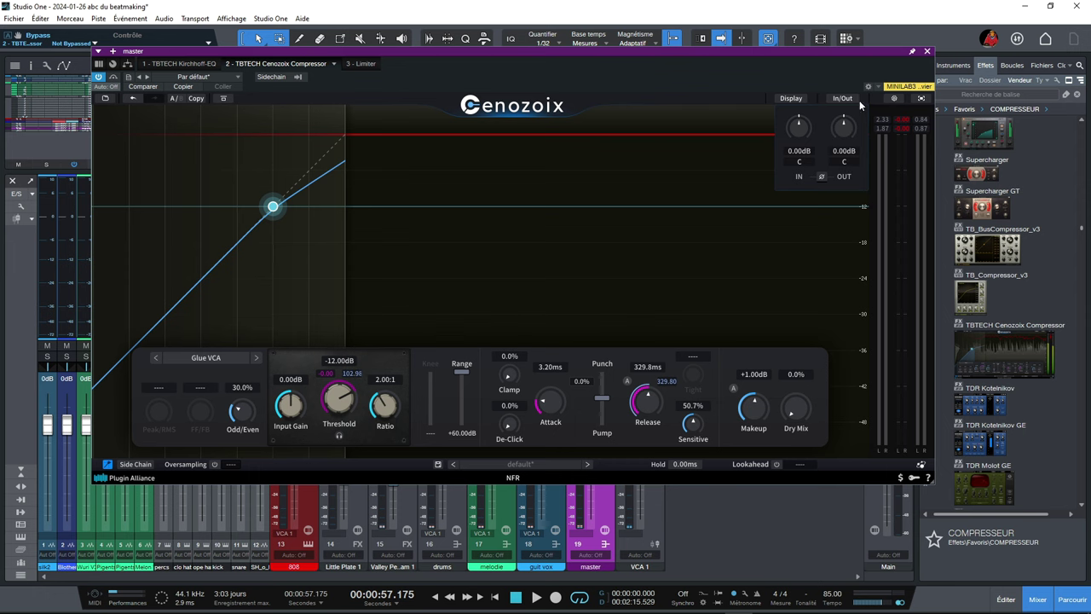
Examine the compressor's Behavior, GUI, Themes and Refresh rate settings, and close them
{"action": "left_click", "coordinate": [893, 99]}
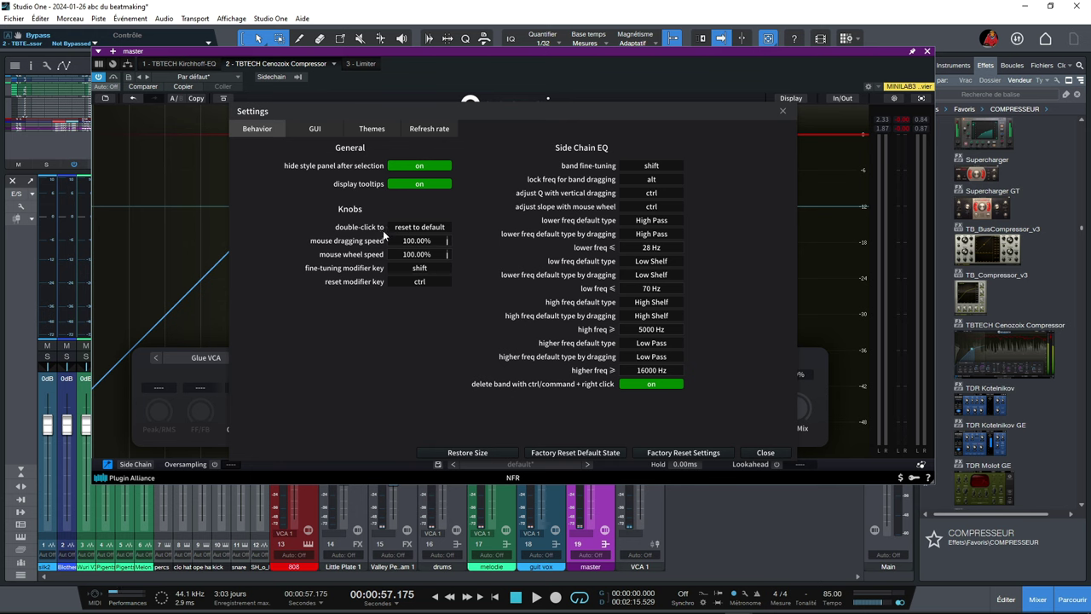
{"action": "left_click", "coordinate": [315, 128]}
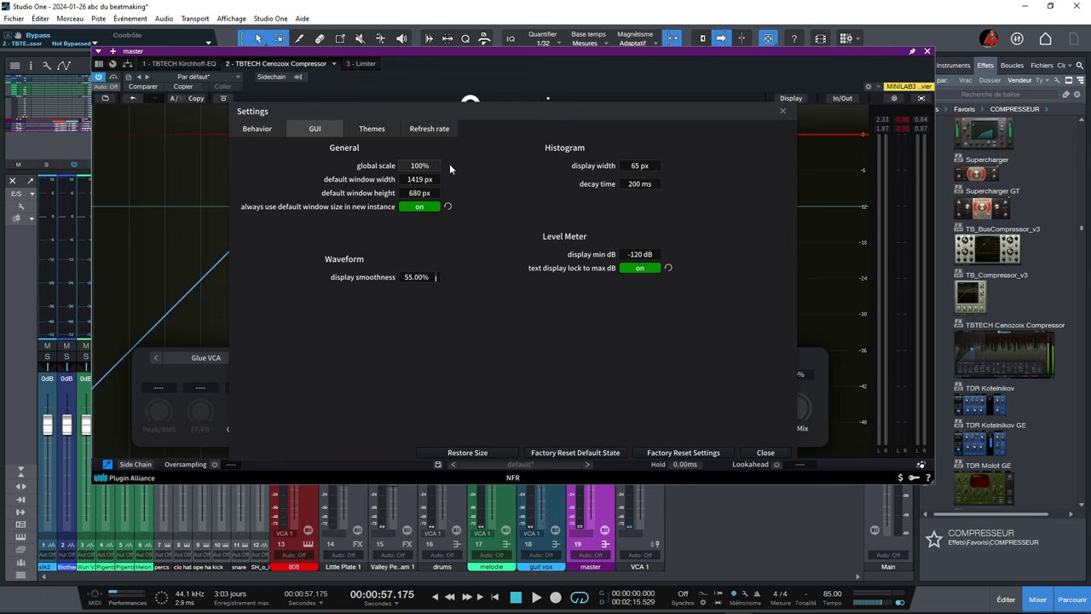
{"action": "left_click", "coordinate": [372, 128]}
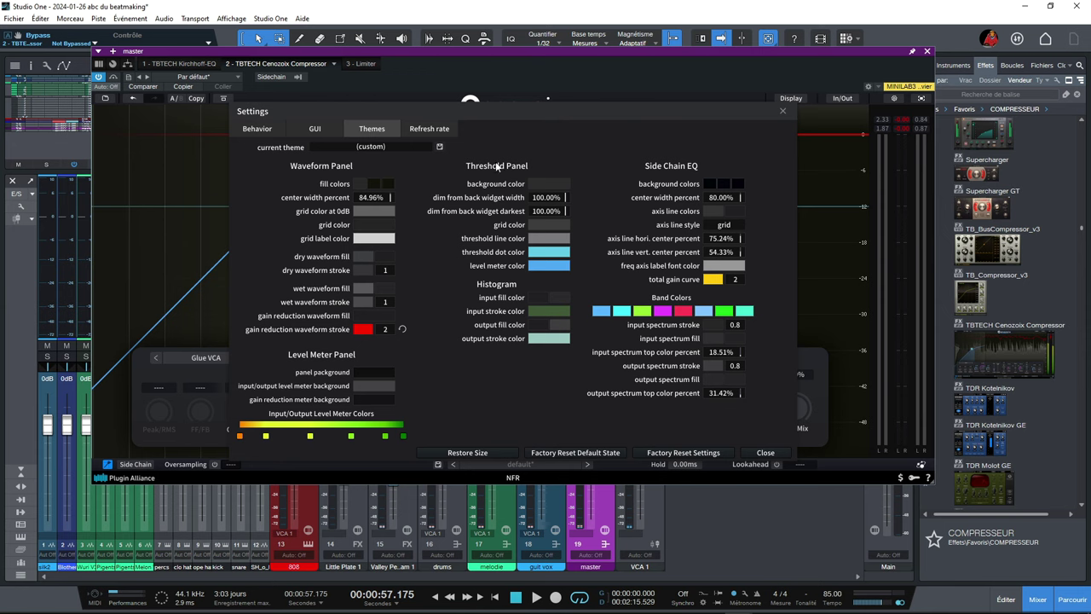
{"action": "left_click", "coordinate": [431, 131]}
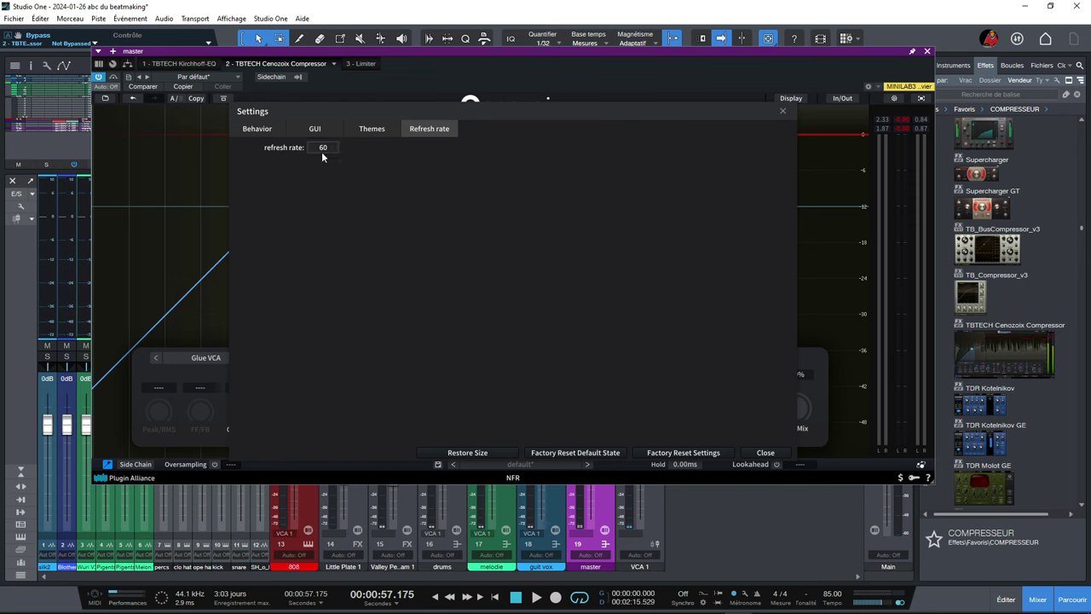
{"action": "left_click", "coordinate": [765, 452]}
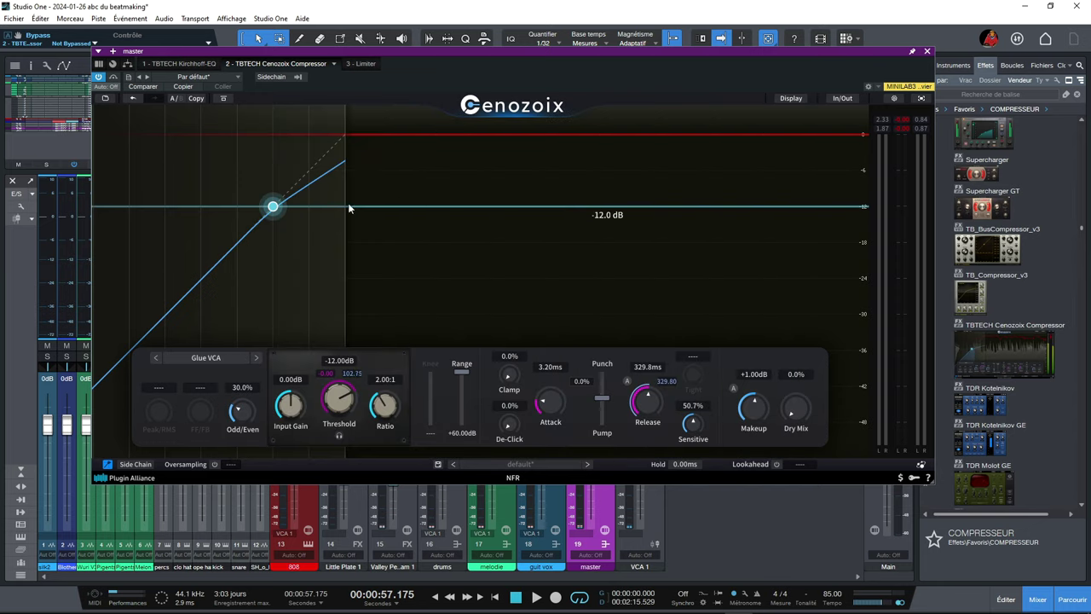
Expand the compressor to full screen and play a short passage to view the threshold on the waveform display
{"action": "left_click", "coordinate": [919, 99]}
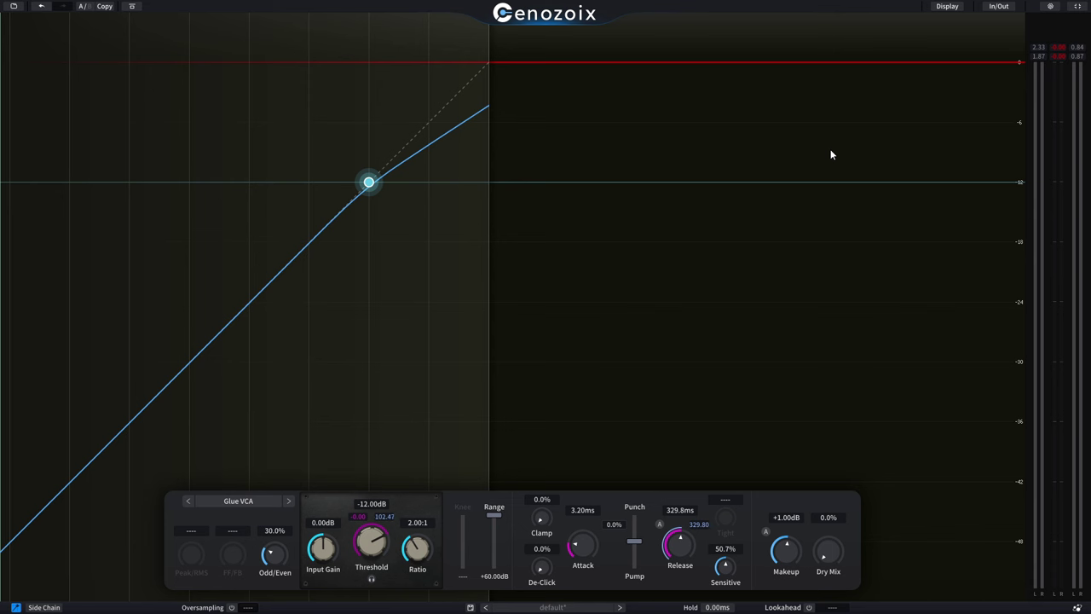
{"action": "key", "text": "space"}
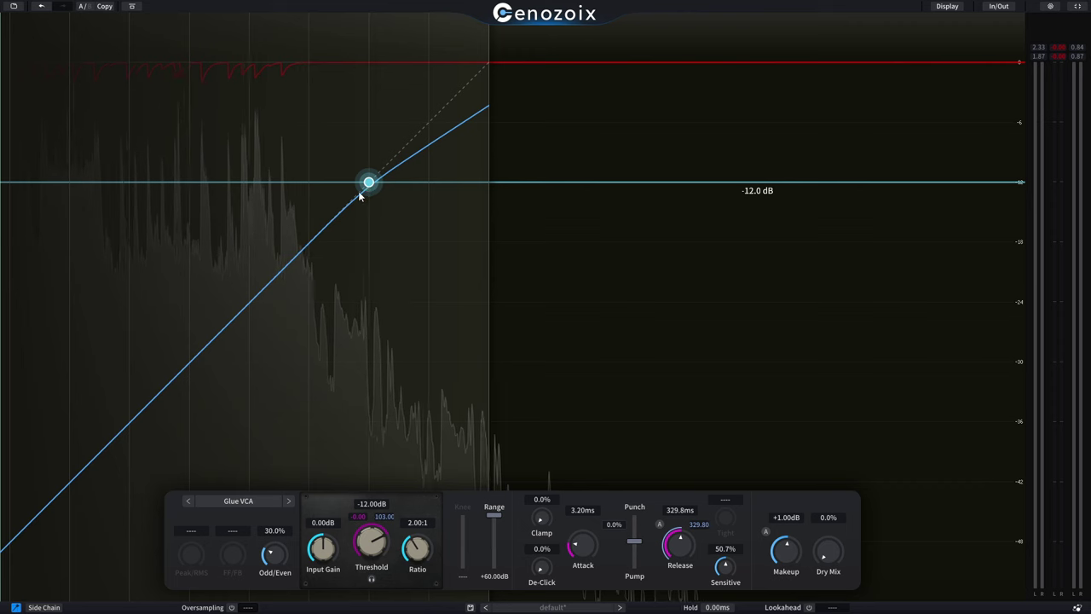
{"action": "mouse_move", "coordinate": [368, 185]}
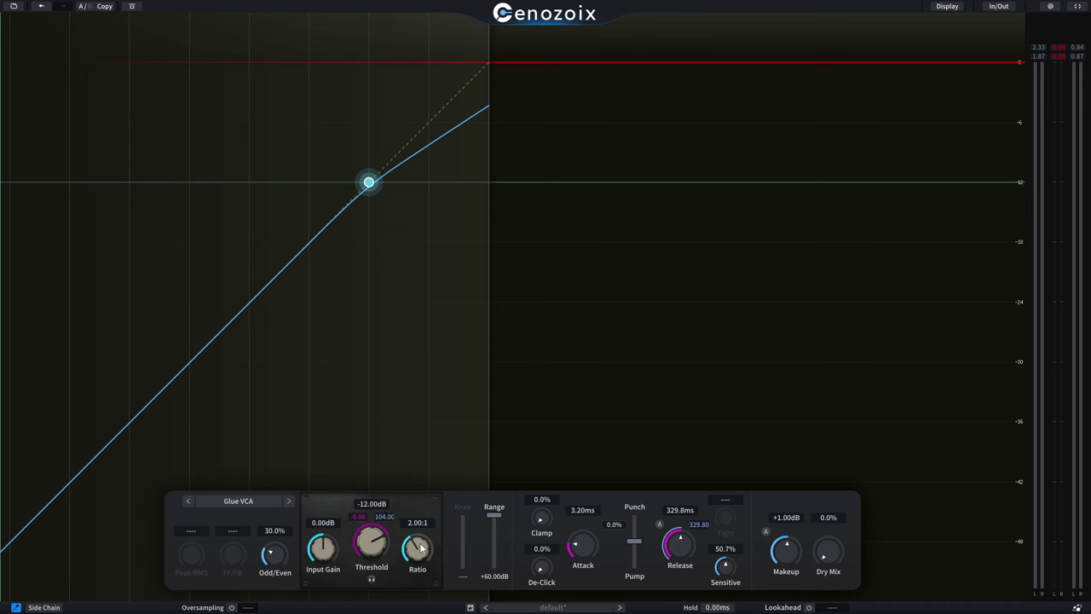
Try a compression ratio of 3.35:1 and set it back to 2:1
{"action": "mouse_move", "coordinate": [417, 550]}
{"action": "left_mouse_down"}
{"action": "mouse_move", "coordinate": [419, 426]}
{"action": "mouse_move", "coordinate": [401, 518]}
{"action": "mouse_move", "coordinate": [410, 531]}
{"action": "left_mouse_up"}
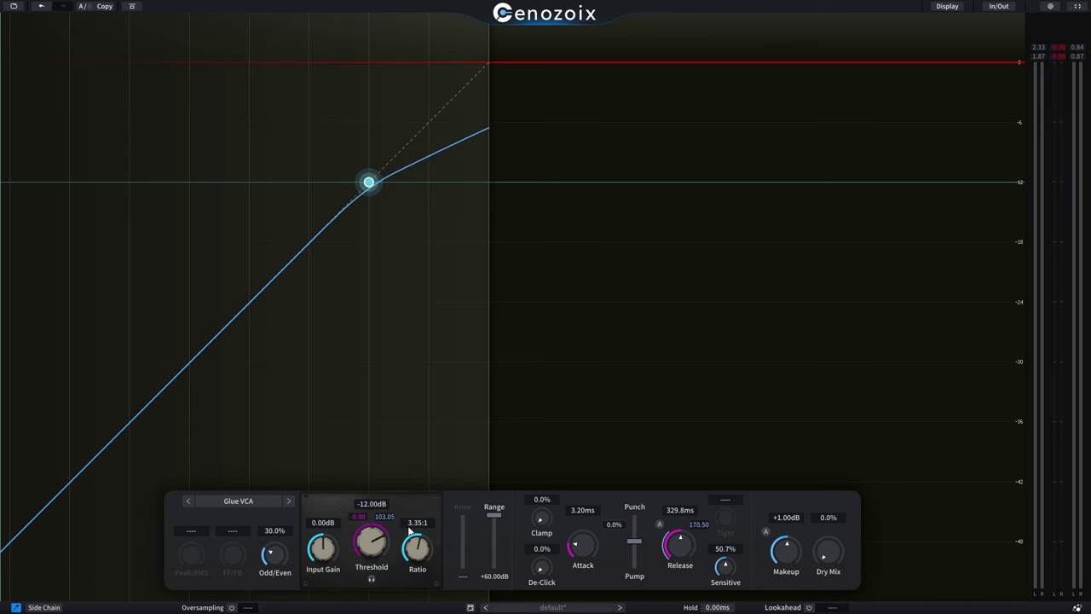
{"action": "double_click", "coordinate": [416, 522]}
{"action": "type", "text": "2"}
{"action": "key", "text": "Return"}
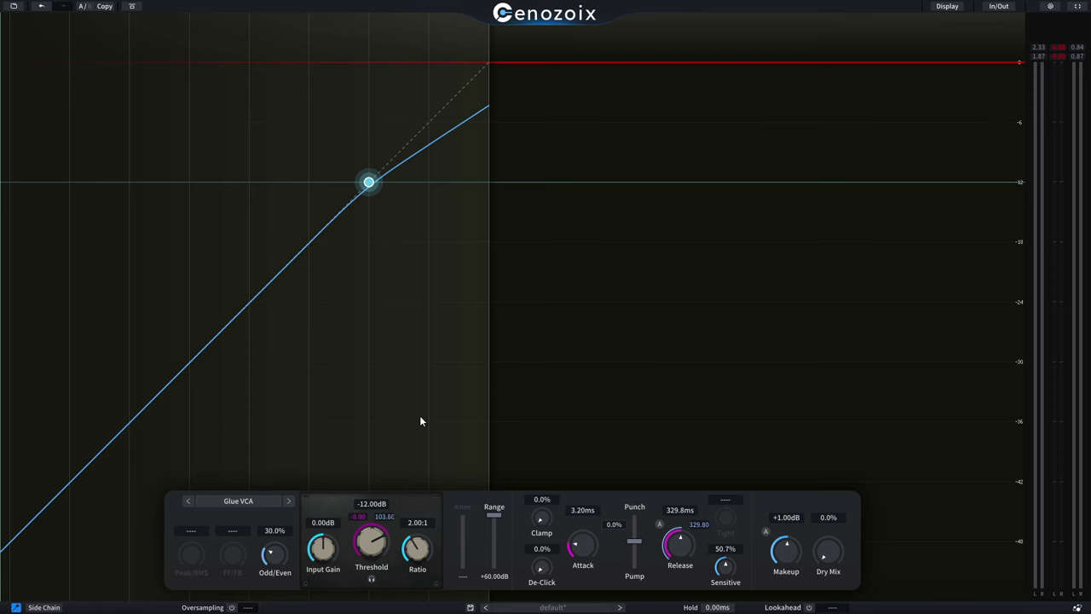
Open the side-chain EQ and add bands at about 666 Hz and 4.4 kHz, boosting the higher one by about 2.5 dB
{"action": "left_click", "coordinate": [42, 607]}
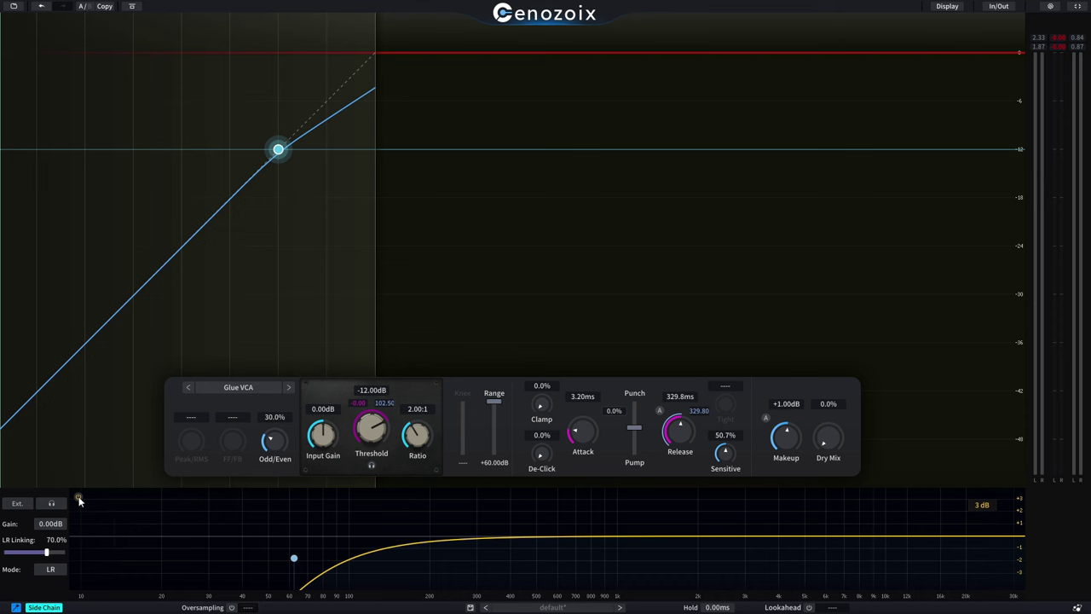
{"action": "left_click", "coordinate": [570, 538]}
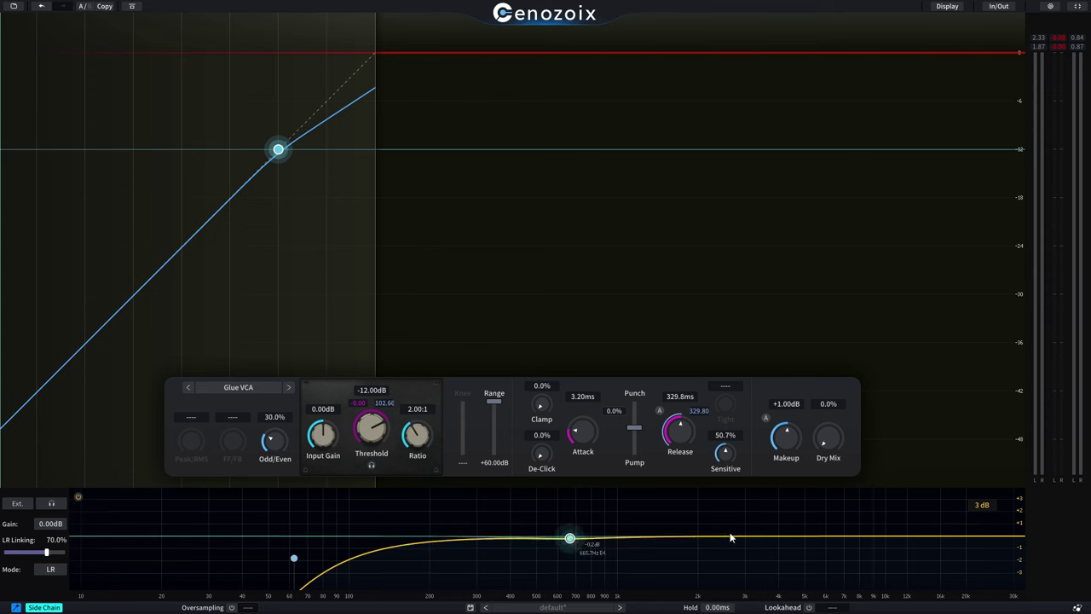
{"action": "left_click", "coordinate": [791, 535]}
{"action": "left_click_drag", "start_coordinate": [791, 535], "coordinate": [787, 505]}
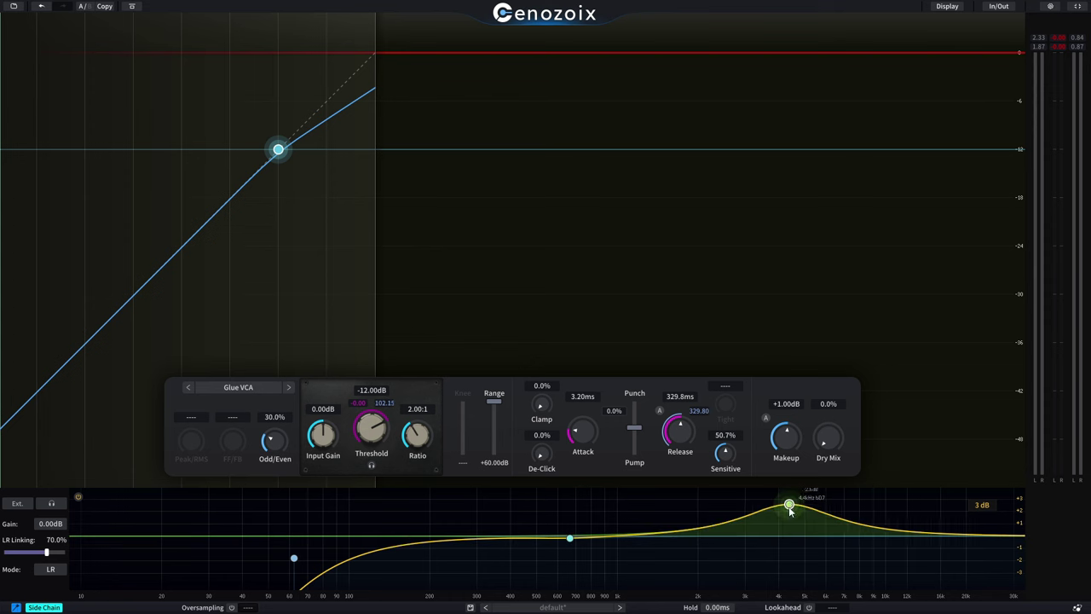
Try the lower side-chain EQ band at about 472 Hz with a 1.2 dB boost, and remove all added bands except the high-pass
{"action": "left_click_drag", "start_coordinate": [569, 539], "coordinate": [530, 522]}
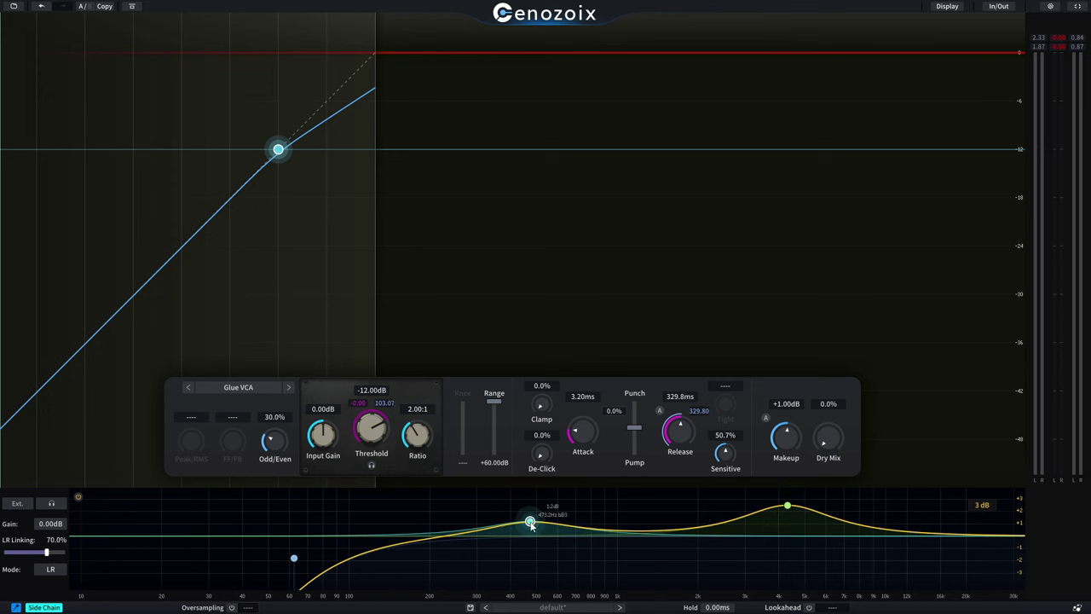
{"action": "right_click", "coordinate": [919, 535]}
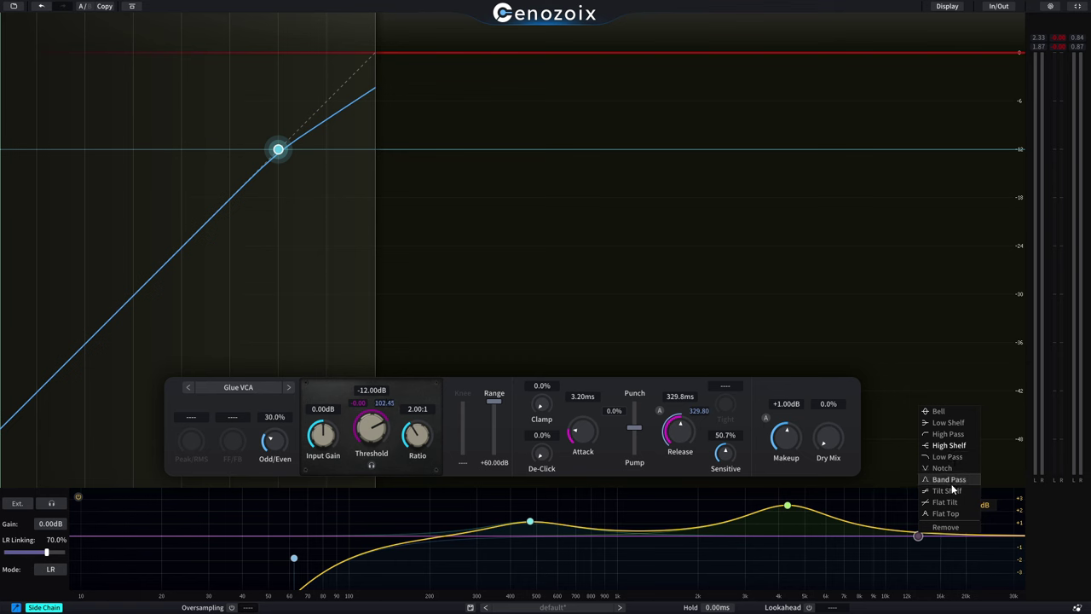
{"action": "left_click", "coordinate": [945, 527]}
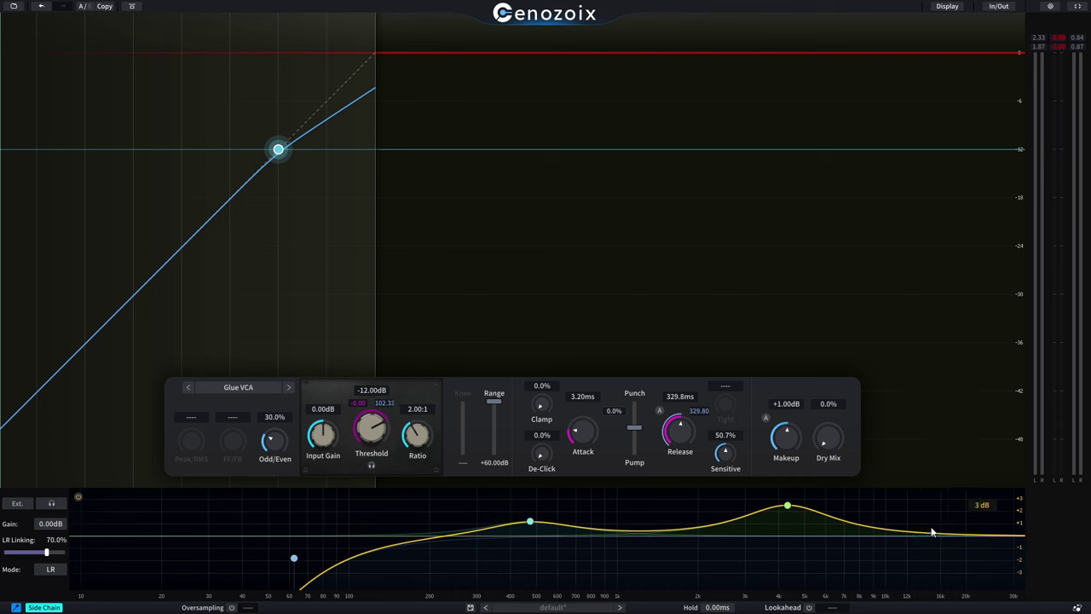
{"action": "right_click", "coordinate": [786, 508]}
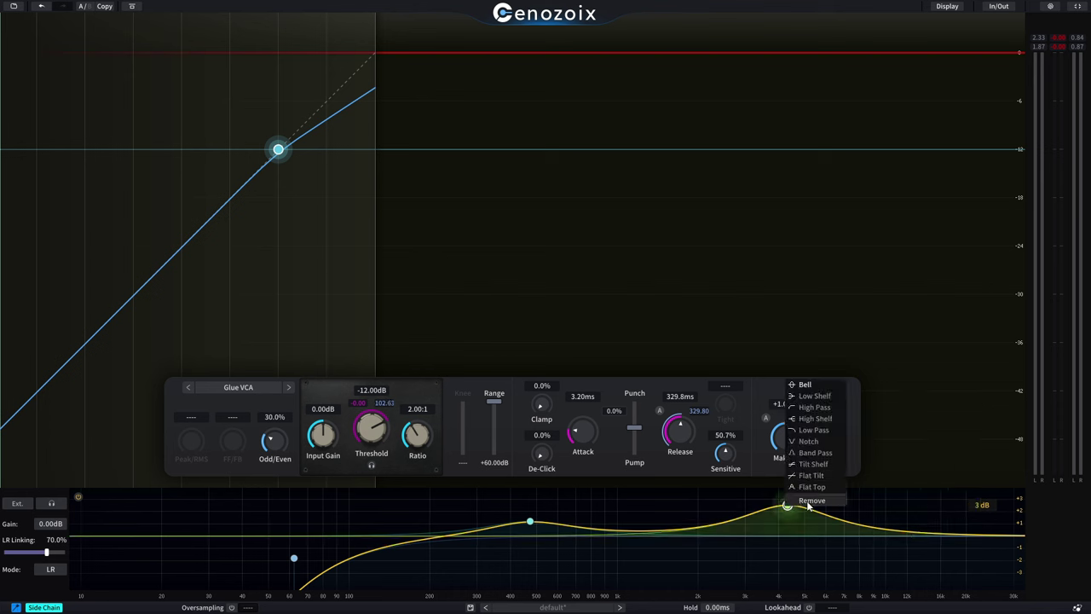
{"action": "left_click", "coordinate": [810, 502]}
{"action": "right_click", "coordinate": [530, 524]}
{"action": "left_click", "coordinate": [547, 516]}
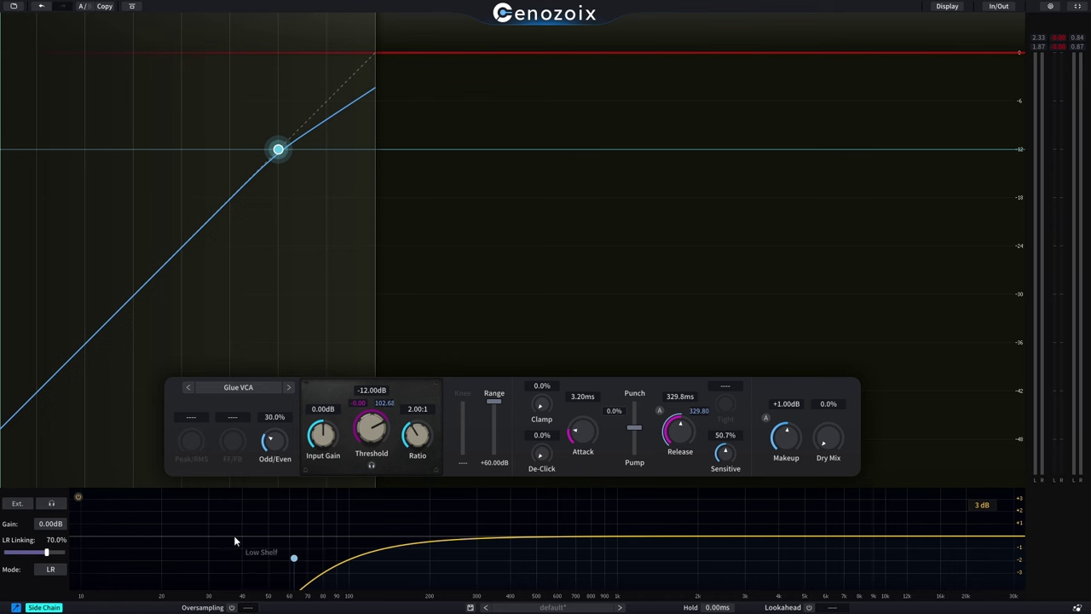
Try the side-chain EQ bypass and the side-chain listen function, leaving the EQ active and listening off
{"action": "left_click", "coordinate": [78, 499]}
{"action": "left_click", "coordinate": [79, 499]}
{"action": "left_click", "coordinate": [79, 499]}
{"action": "left_click", "coordinate": [79, 499]}
{"action": "left_click", "coordinate": [62, 505]}
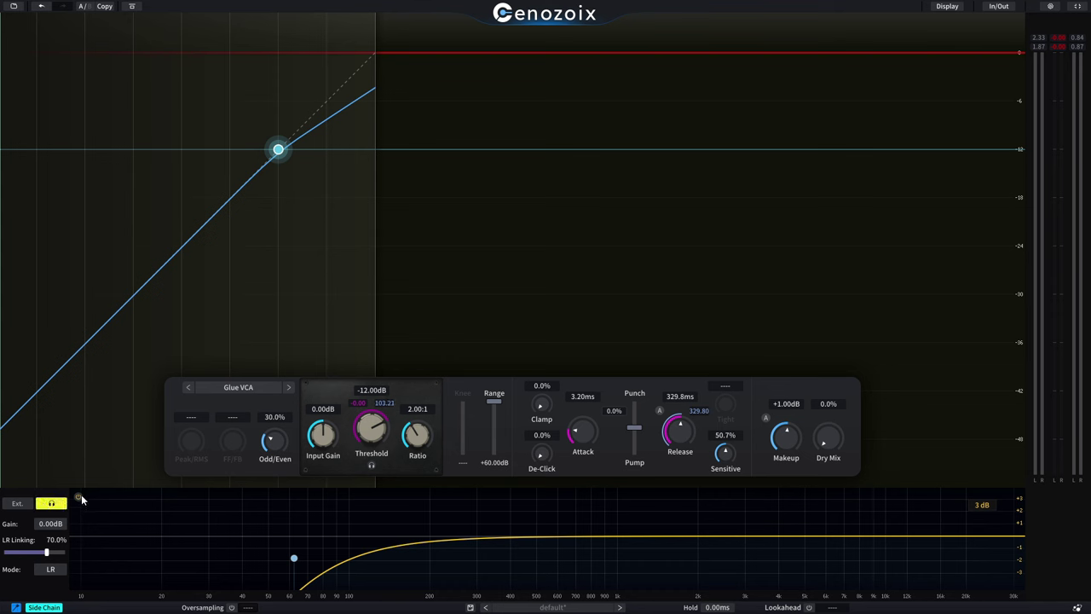
{"action": "left_click", "coordinate": [51, 505]}
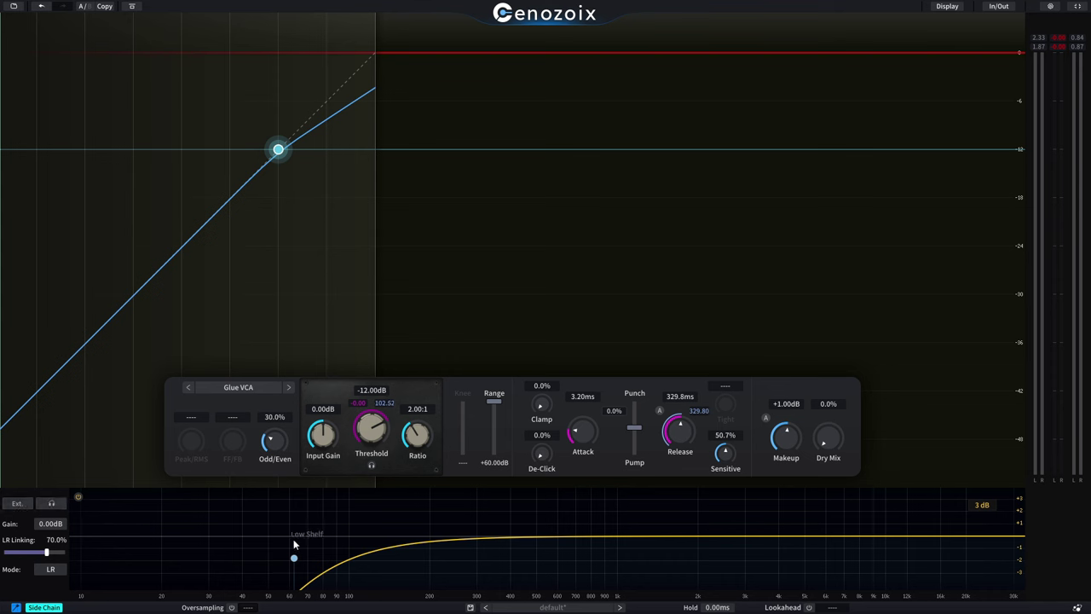
Enable the compressor's external side chain, leave full screen, and activate the host's Sidechain input with its list of source tracks open
{"action": "left_click", "coordinate": [17, 504]}
{"action": "left_click", "coordinate": [1080, 7]}
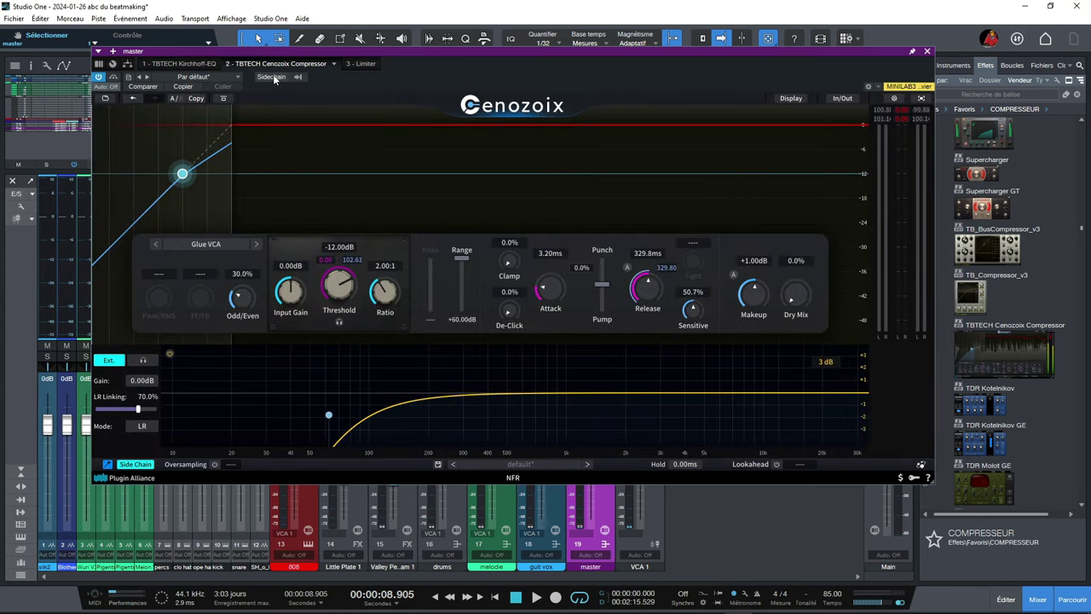
{"action": "left_click", "coordinate": [273, 76]}
{"action": "left_click", "coordinate": [299, 77]}
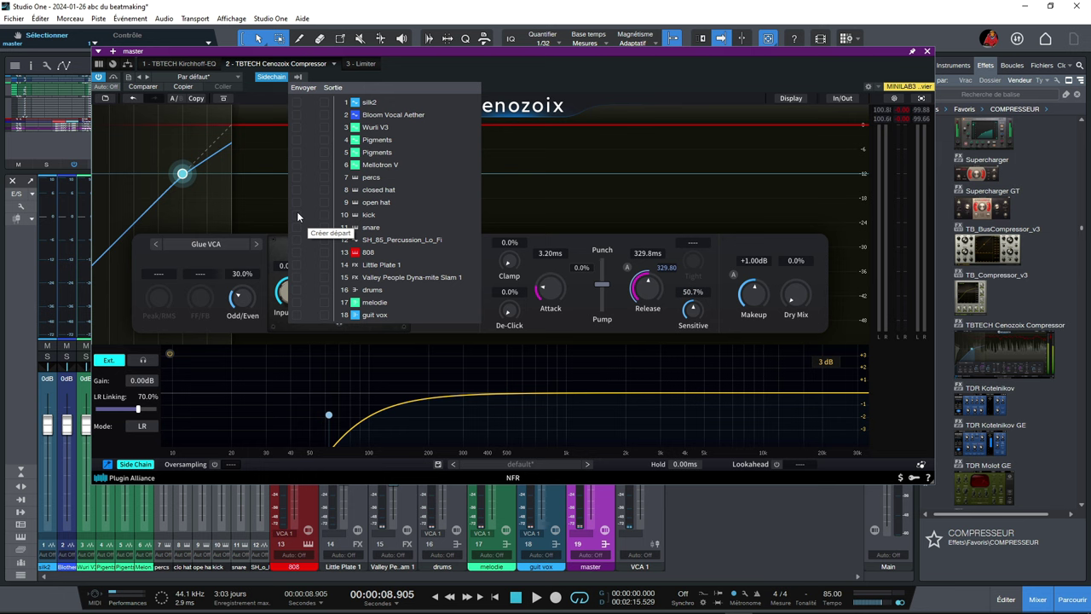
Turn off the compressor's external side chain and return the plug-in to full screen
{"action": "left_click", "coordinate": [111, 365]}
{"action": "left_click", "coordinate": [121, 361]}
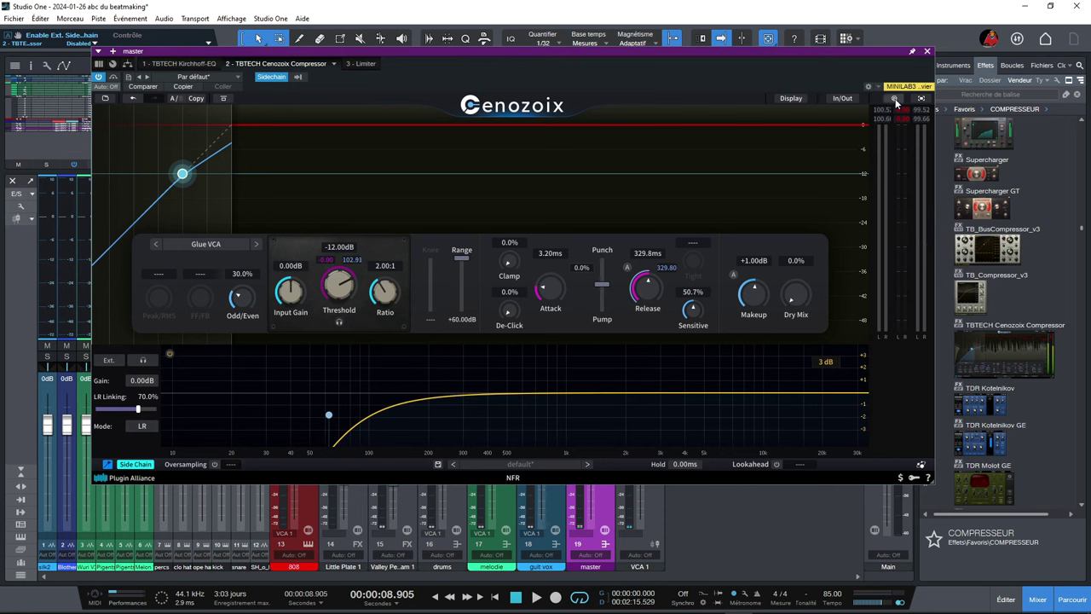
{"action": "left_click", "coordinate": [923, 99]}
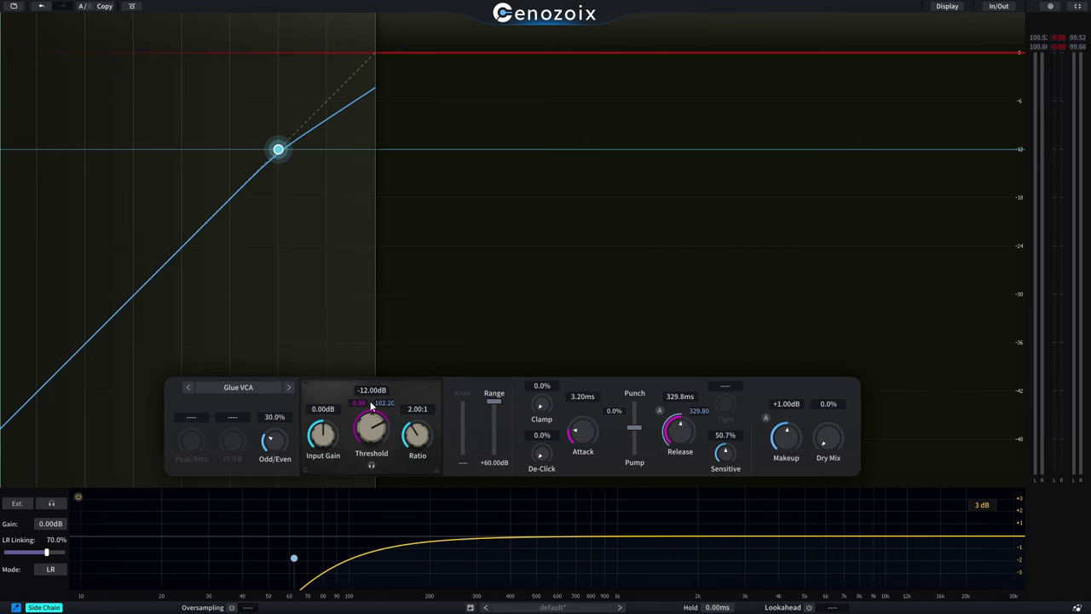
Examine the available compressor styles and close the list with Glue VCA kept
{"action": "left_click", "coordinate": [248, 388]}
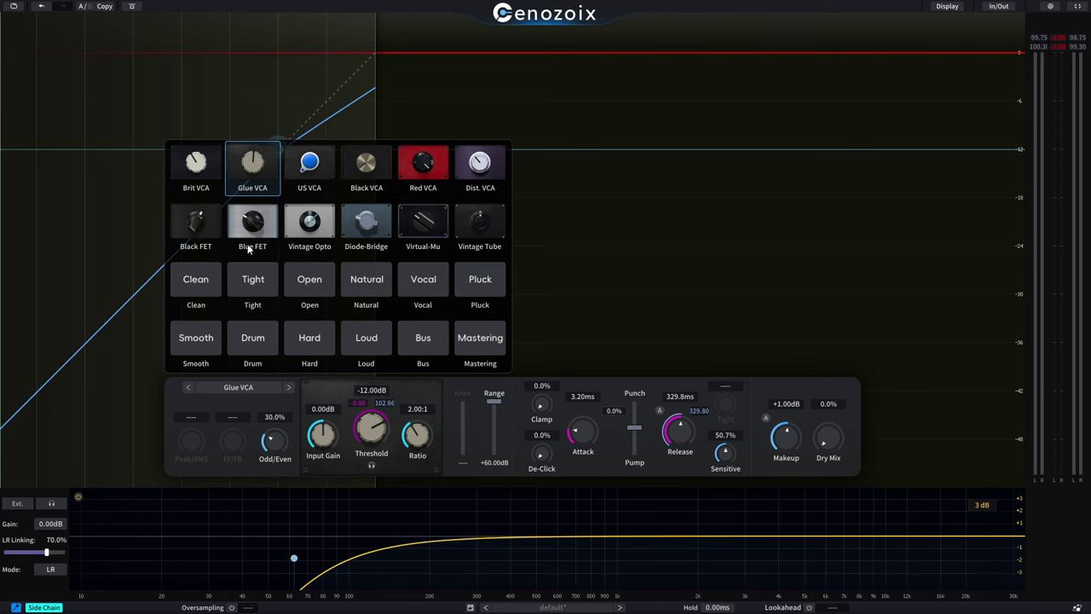
{"action": "left_click", "coordinate": [561, 324]}
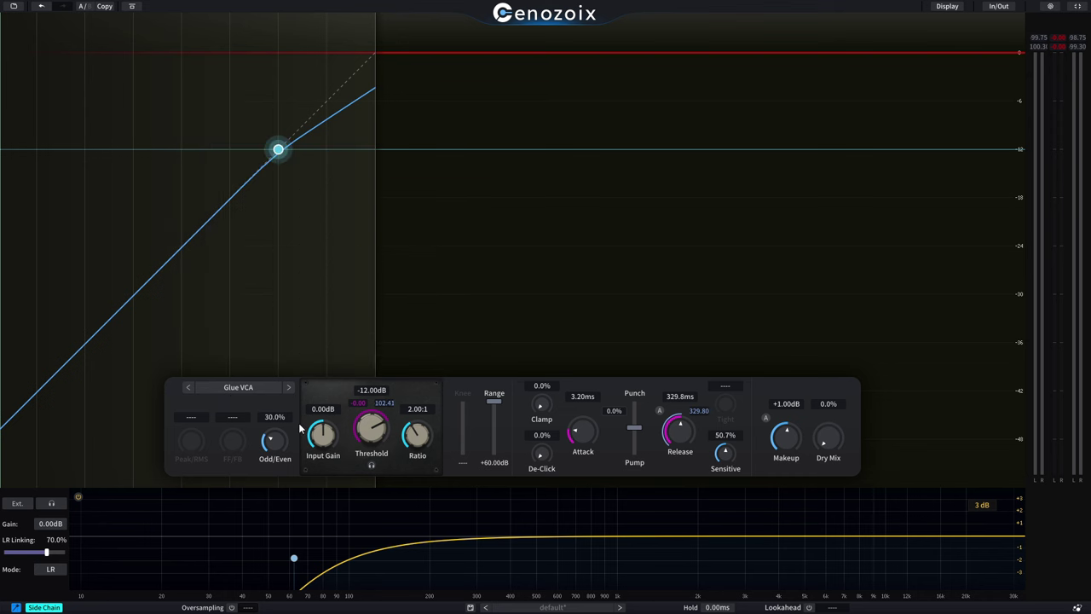
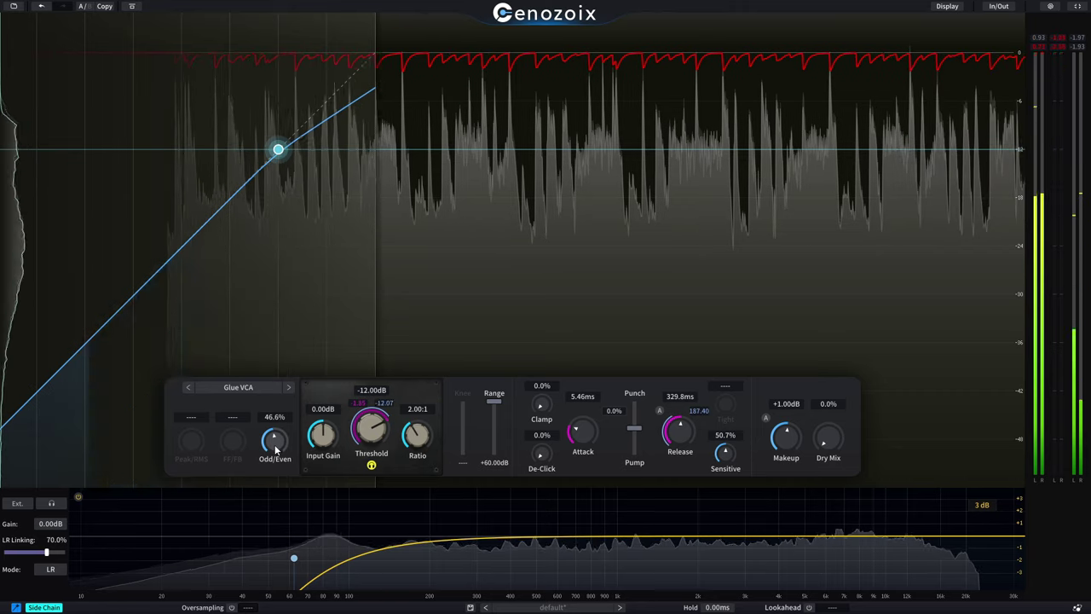
Turn on side-chain listening during playback and raise the side-chain high-pass to about 149 Hz
{"action": "mouse_move", "coordinate": [276, 449]}
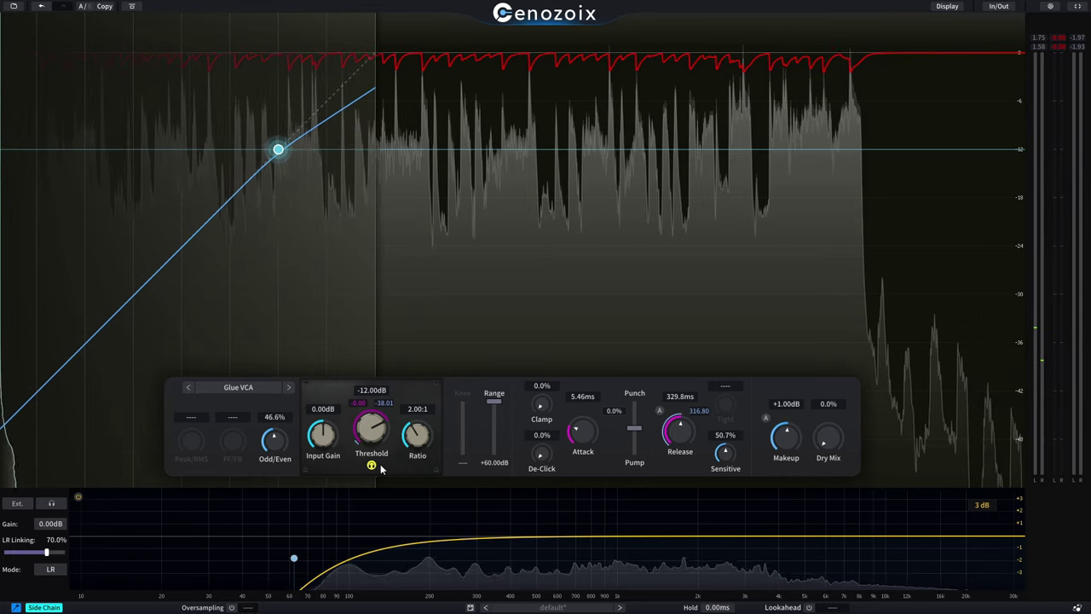
{"action": "left_click", "coordinate": [51, 503]}
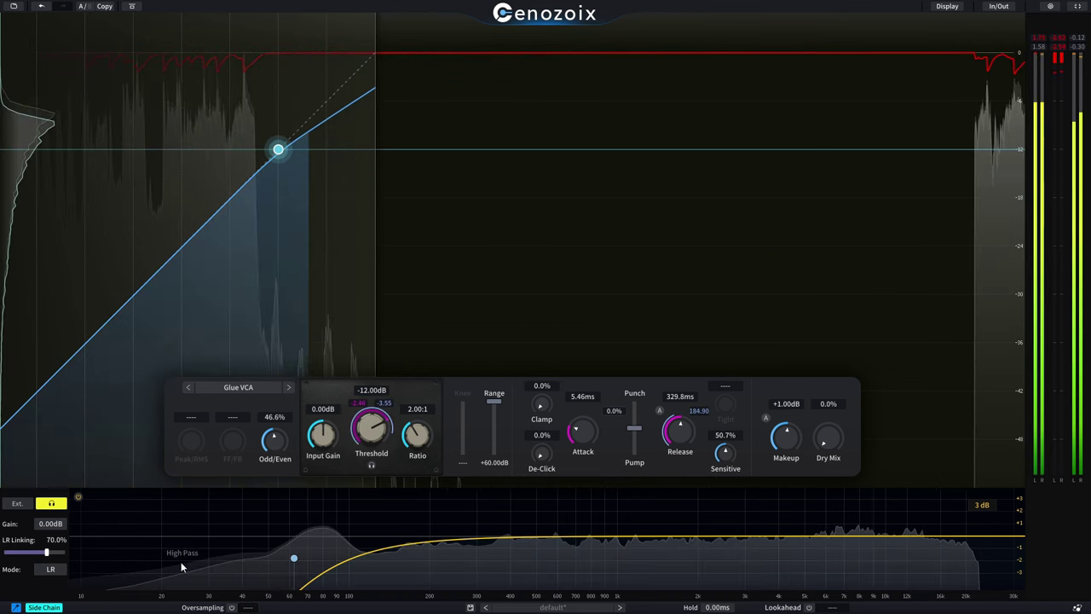
{"action": "left_click_drag", "start_coordinate": [296, 562], "coordinate": [393, 560]}
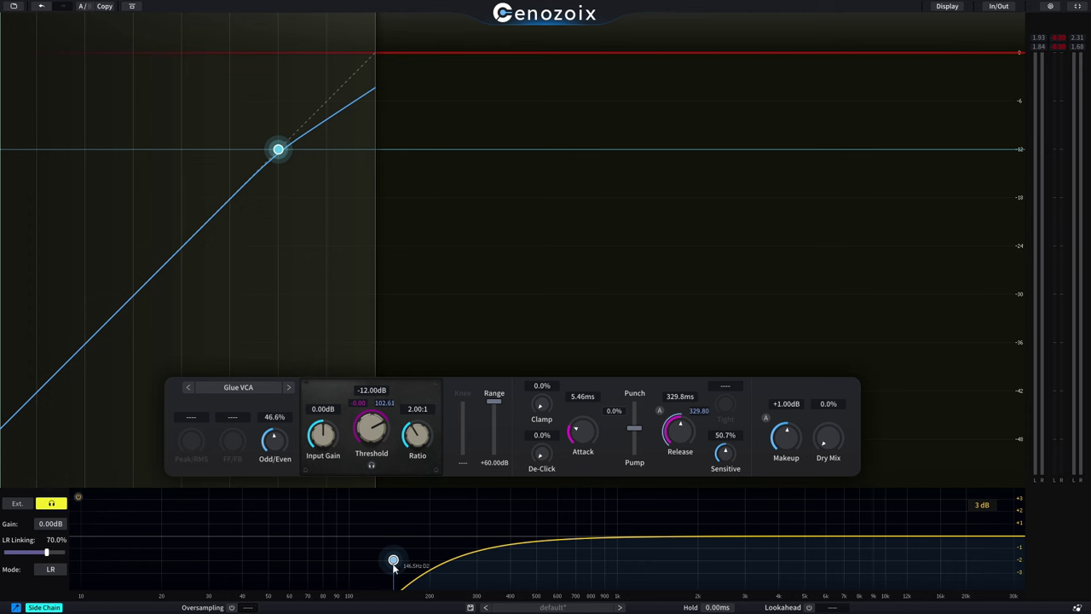
{"action": "left_click_drag", "start_coordinate": [393, 562], "coordinate": [395, 561]}
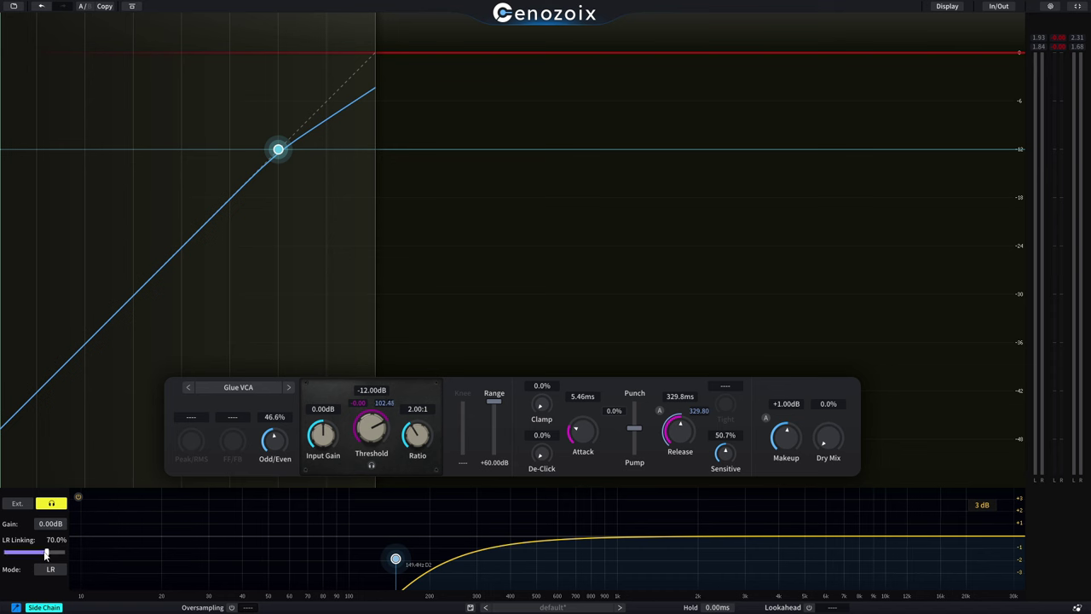
Set the LR Linking to 16% and view the available channel modes, keeping LR
{"action": "left_click_drag", "start_coordinate": [47, 554], "coordinate": [27, 553]}
{"action": "left_click", "coordinate": [51, 570]}
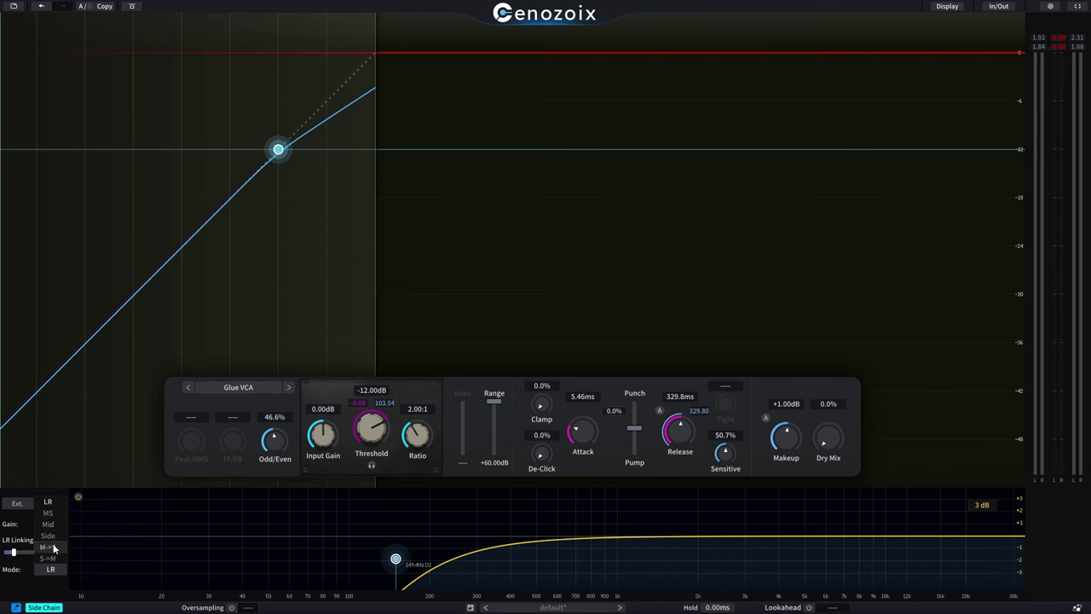
{"action": "left_click", "coordinate": [60, 576]}
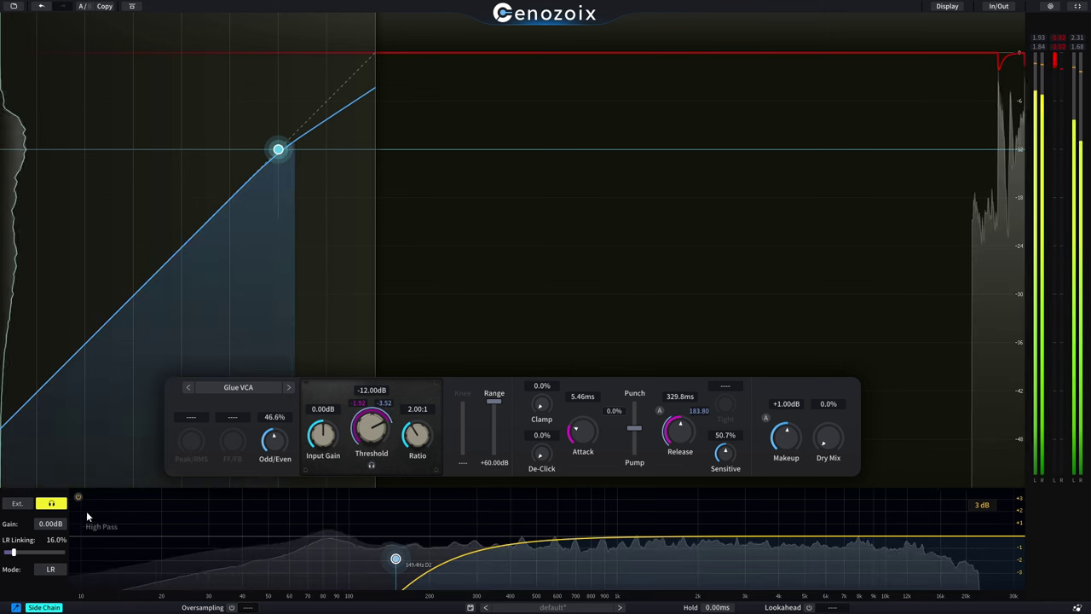
During playback, try the side-chain high-pass at 379 and 22 Hz, settle at about 90 Hz, and try a 3 dB cut at 2.7 kHz
{"action": "left_click_drag", "start_coordinate": [394, 559], "coordinate": [504, 546]}
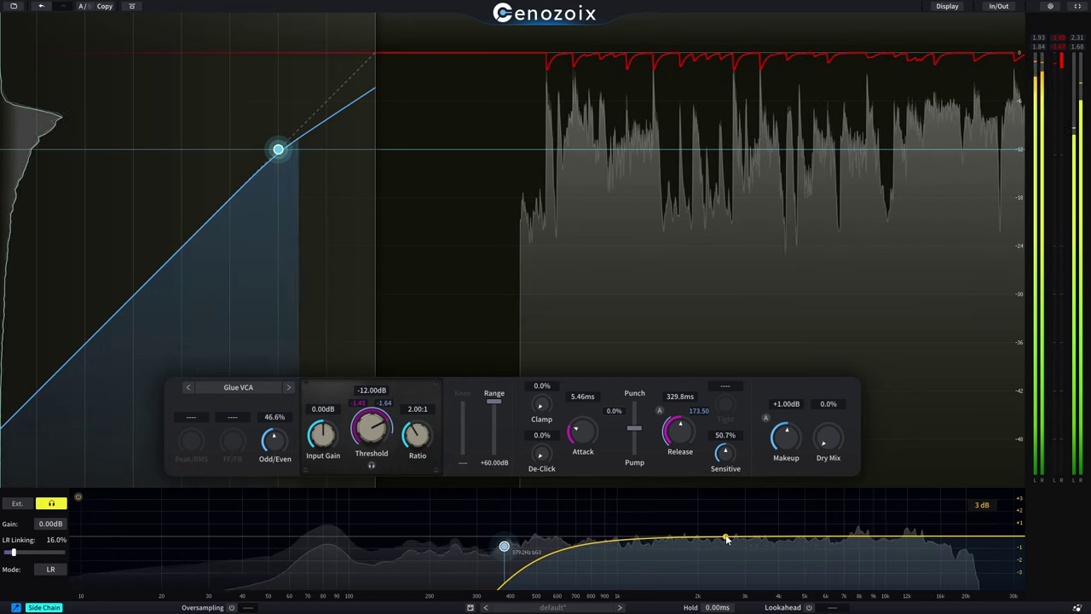
{"action": "left_click_drag", "start_coordinate": [729, 539], "coordinate": [731, 572]}
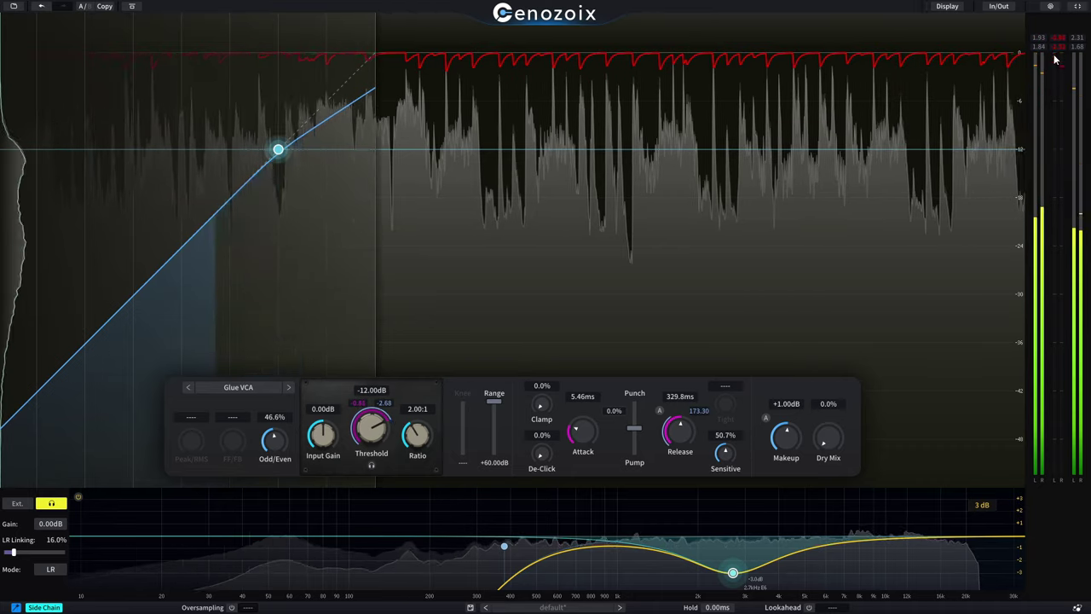
{"action": "left_click_drag", "start_coordinate": [733, 572], "coordinate": [731, 541]}
{"action": "left_click_drag", "start_coordinate": [503, 545], "coordinate": [173, 539]}
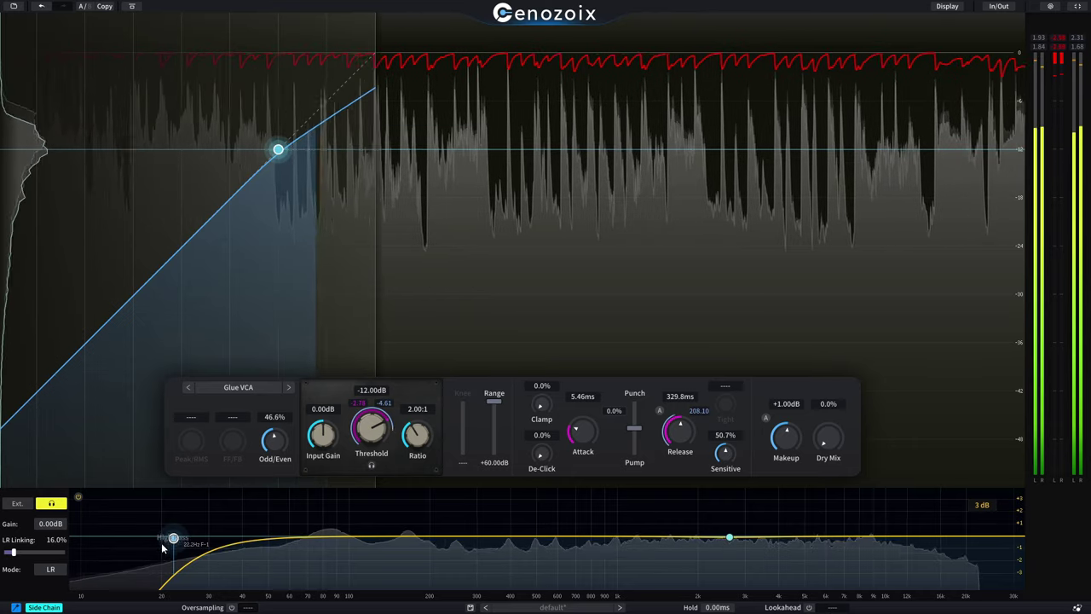
{"action": "left_click_drag", "start_coordinate": [173, 539], "coordinate": [336, 543]}
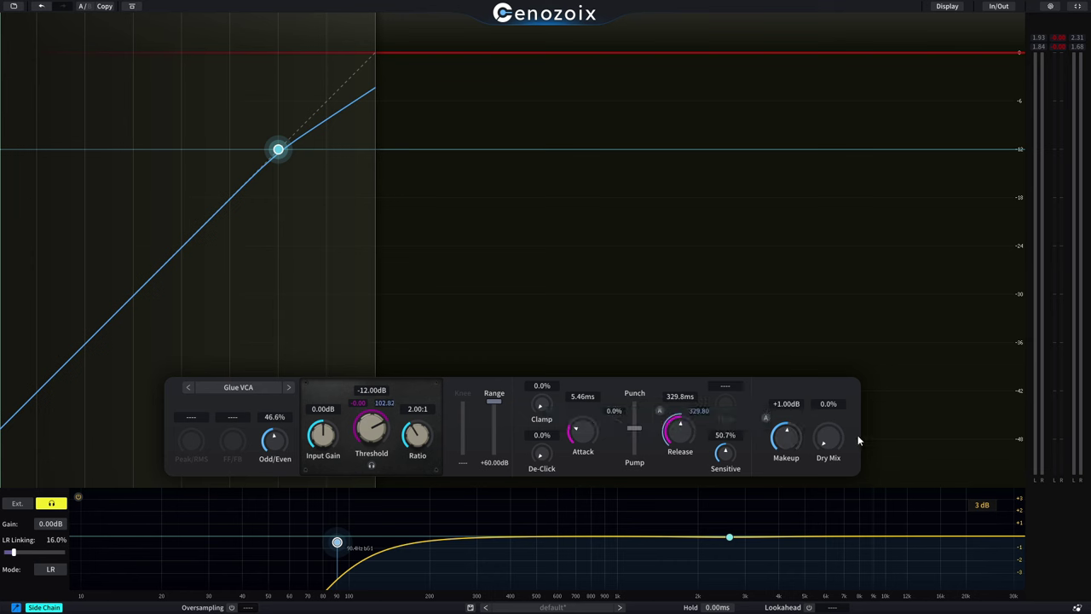
Try a Dry Mix of 100%, return it to 0%, and turn side-chain listening off
{"action": "left_click_drag", "start_coordinate": [819, 397], "coordinate": [831, 203]}
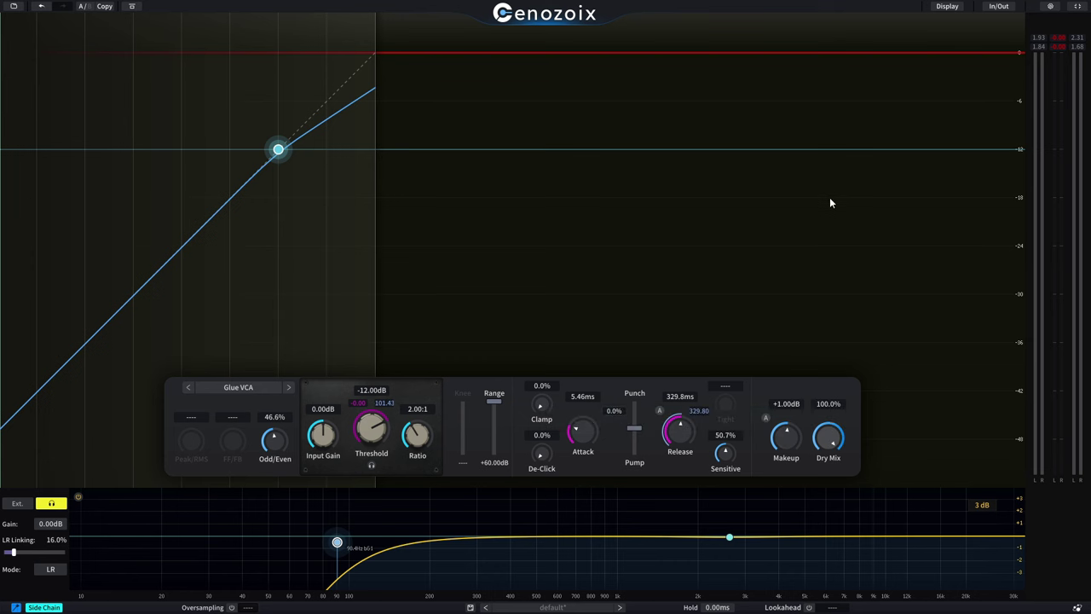
{"action": "left_click_drag", "start_coordinate": [827, 436], "coordinate": [368, 506]}
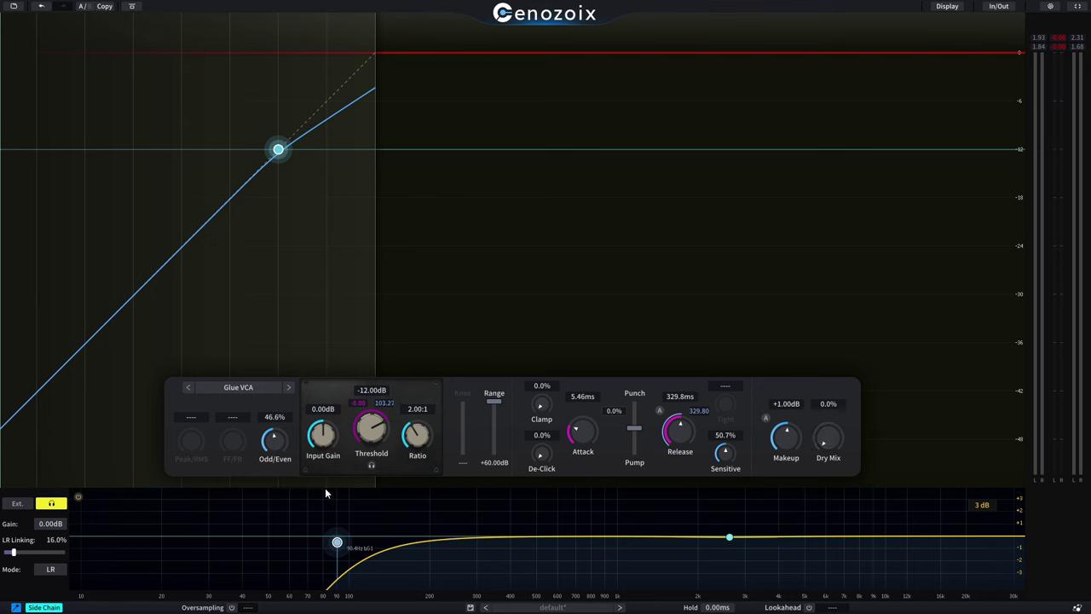
{"action": "left_click", "coordinate": [50, 505]}
Try 2x oversampling, turn it off, and look through the preset categories, keeping the default preset
{"action": "left_click", "coordinate": [231, 608]}
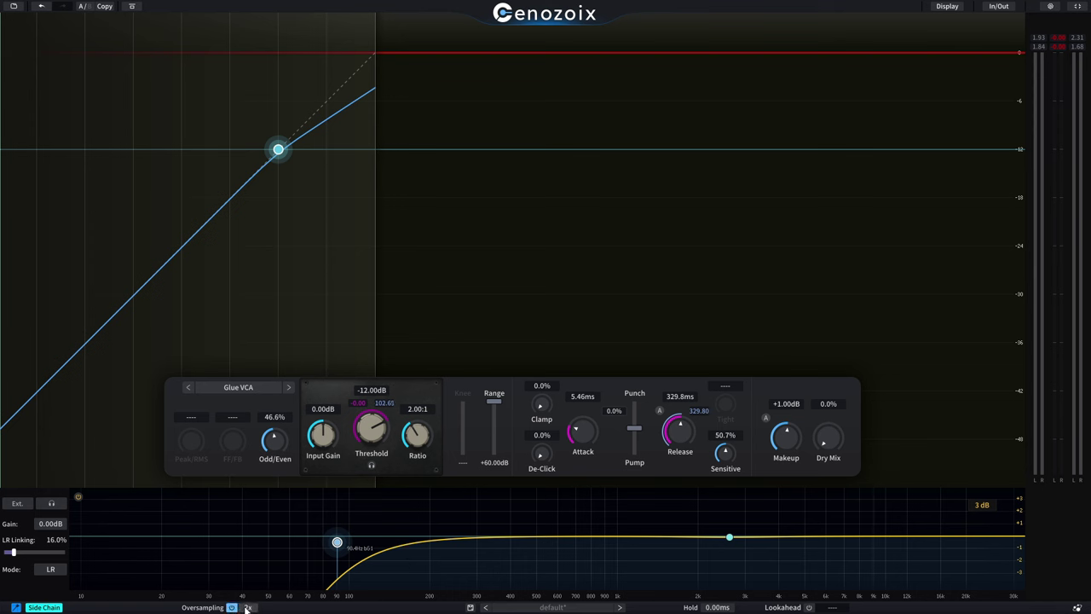
{"action": "left_click", "coordinate": [248, 608]}
{"action": "left_click", "coordinate": [526, 608]}
{"action": "mouse_move", "coordinate": [558, 518]}
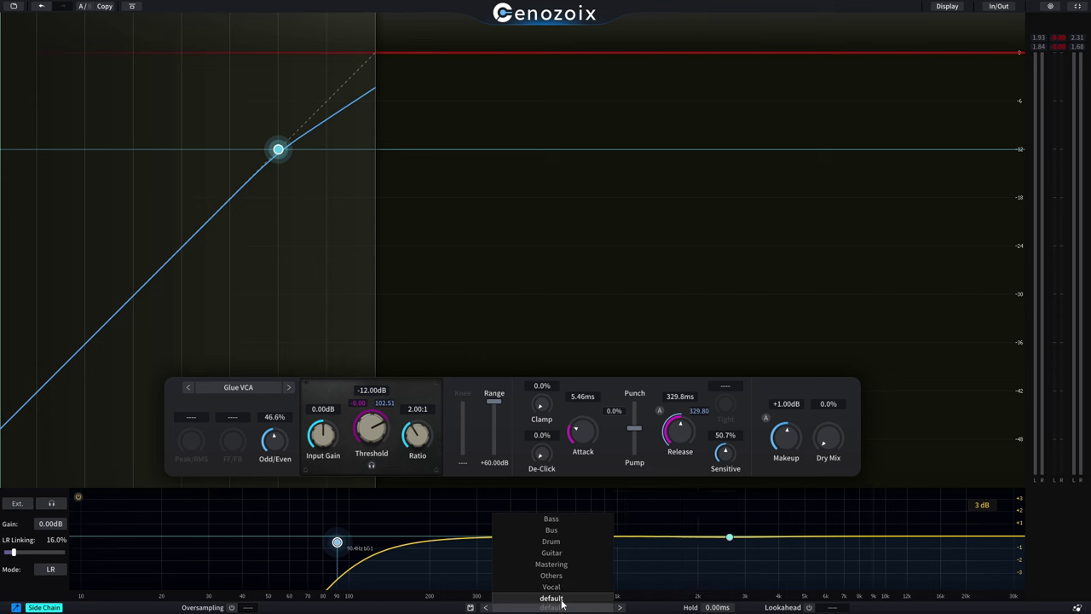
{"action": "left_click", "coordinate": [561, 599]}
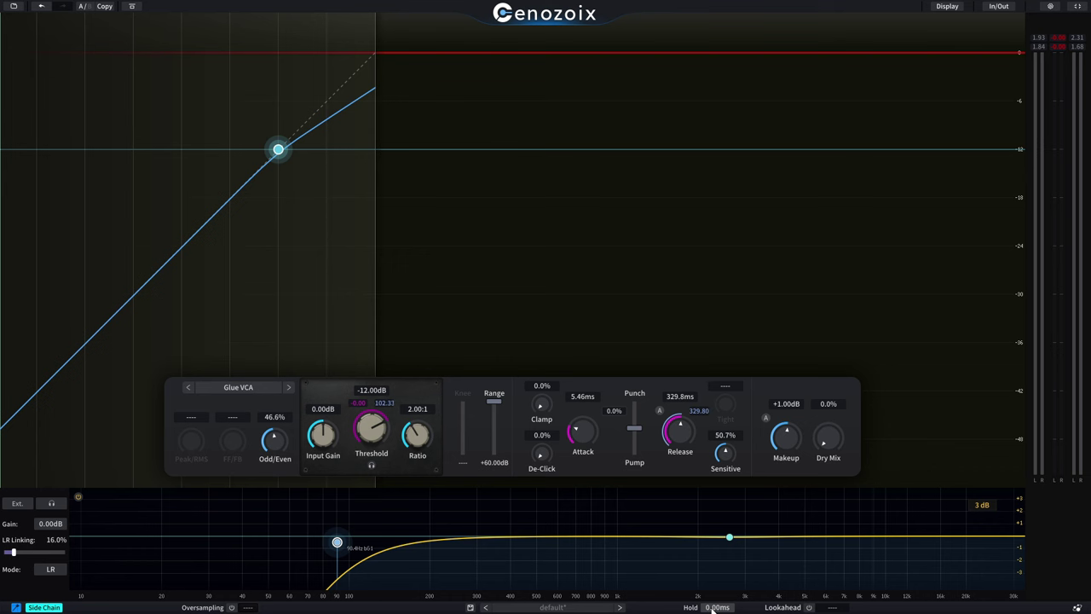
Try the Lookahead function and its delay time
{"action": "left_click", "coordinate": [809, 608]}
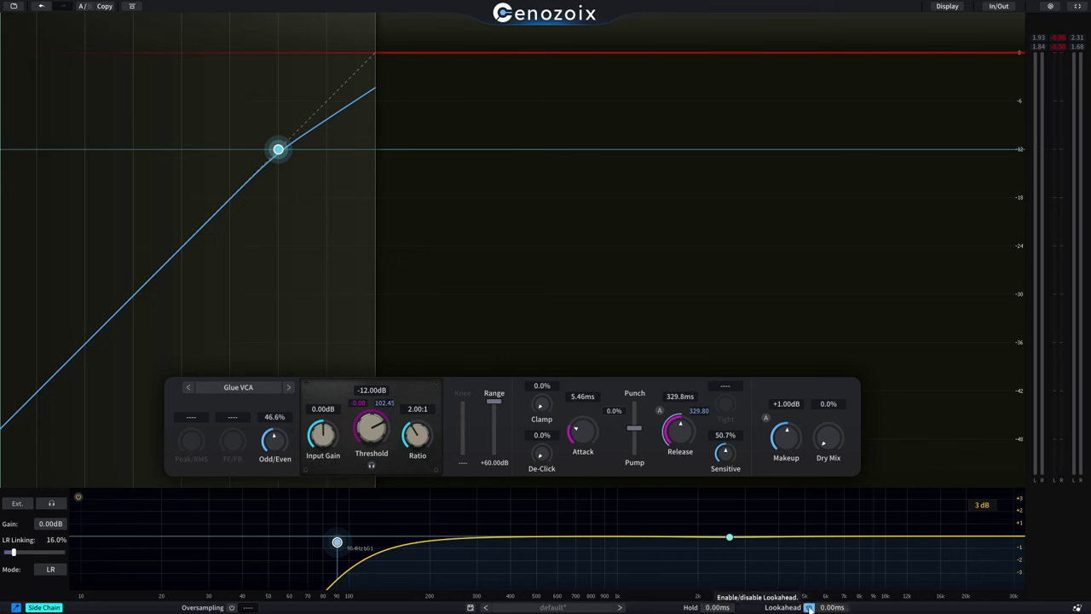
{"action": "left_click_drag", "start_coordinate": [831, 609], "coordinate": [832, 560]}
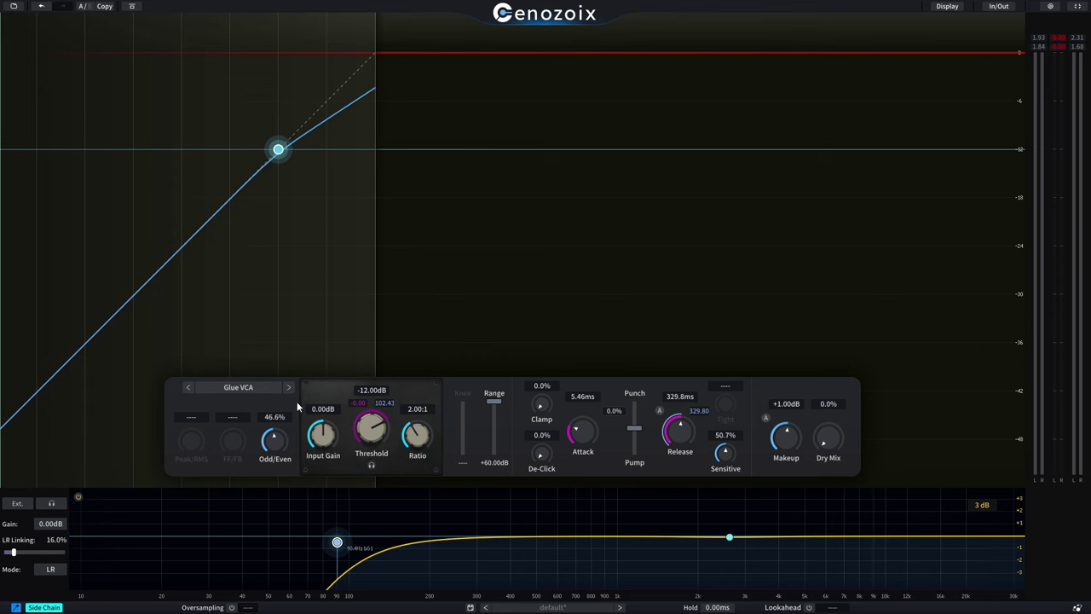
Switch the style to Virtual-Mu and, during playback, set the threshold to -19.59 dB, the ratio to 5.01:1 and the input gain to +2.25 dB
{"action": "left_click", "coordinate": [260, 387]}
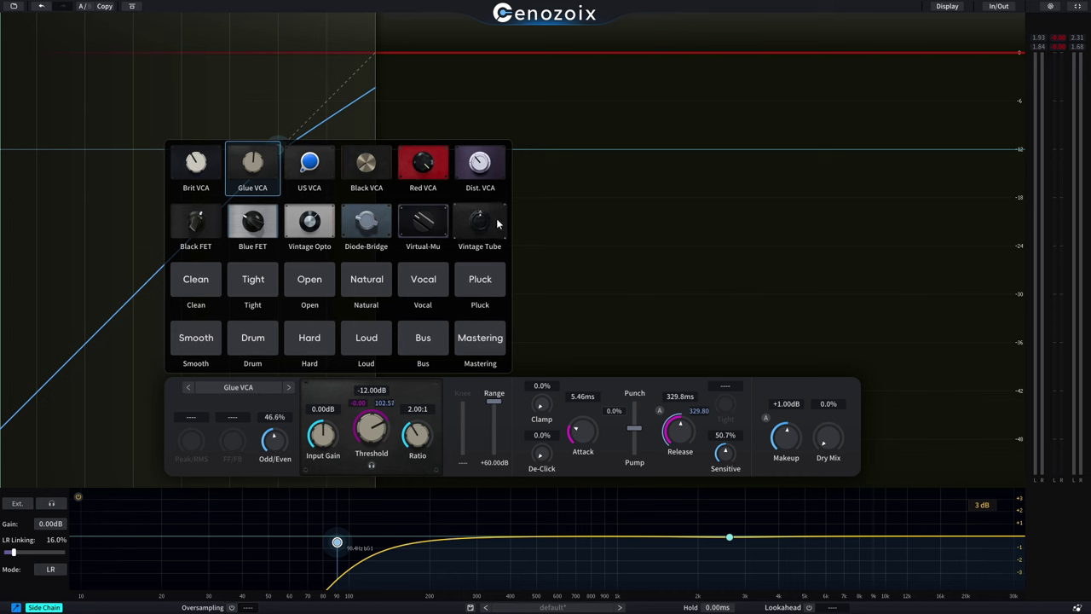
{"action": "left_click", "coordinate": [408, 226]}
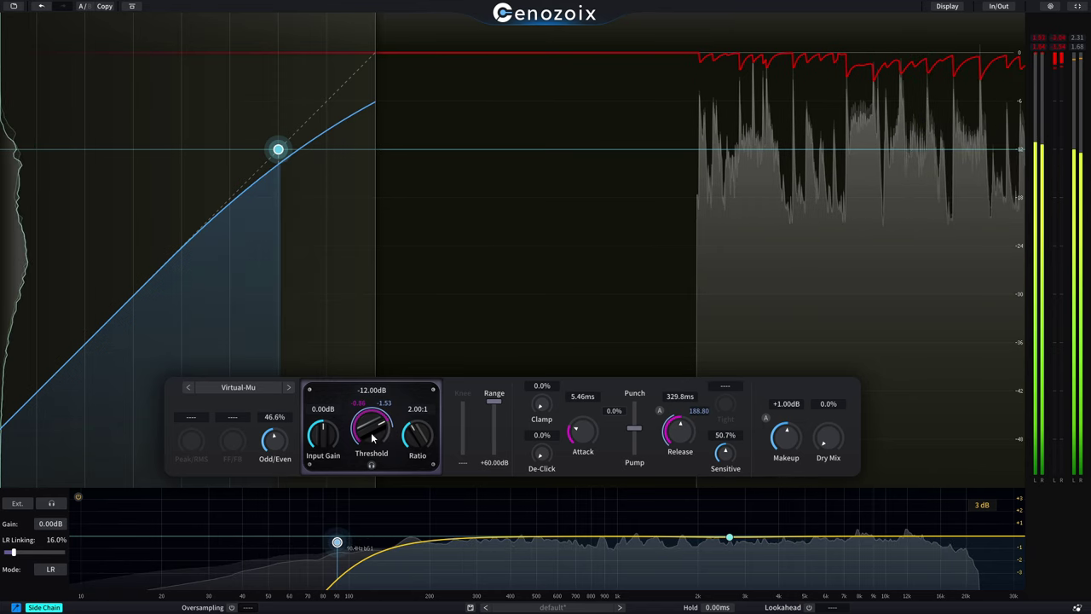
{"action": "left_click_drag", "start_coordinate": [368, 431], "coordinate": [429, 398]}
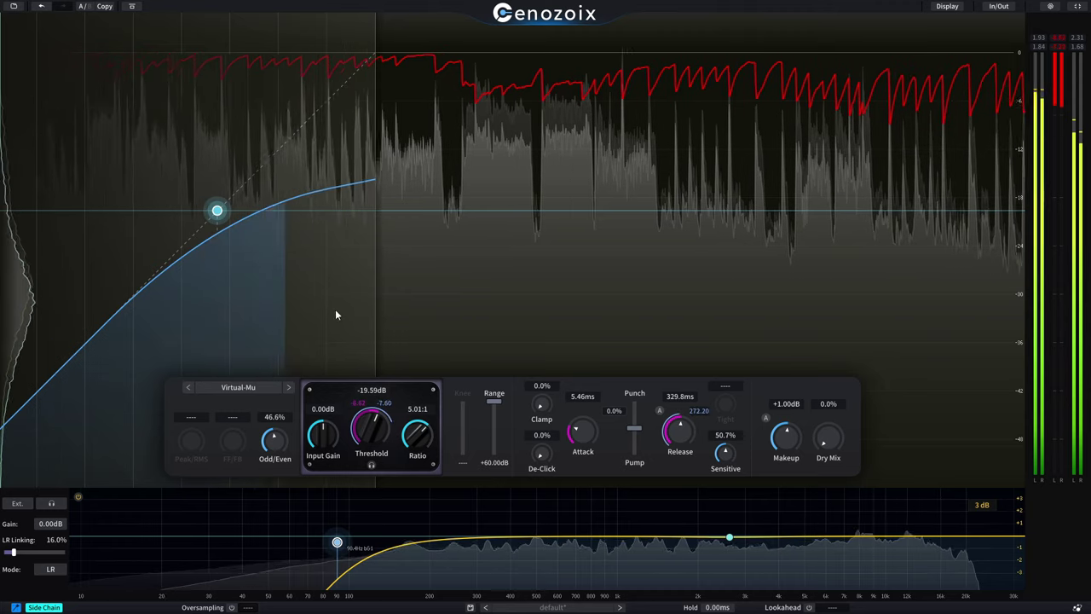
{"action": "left_click_drag", "start_coordinate": [332, 439], "coordinate": [350, 435]}
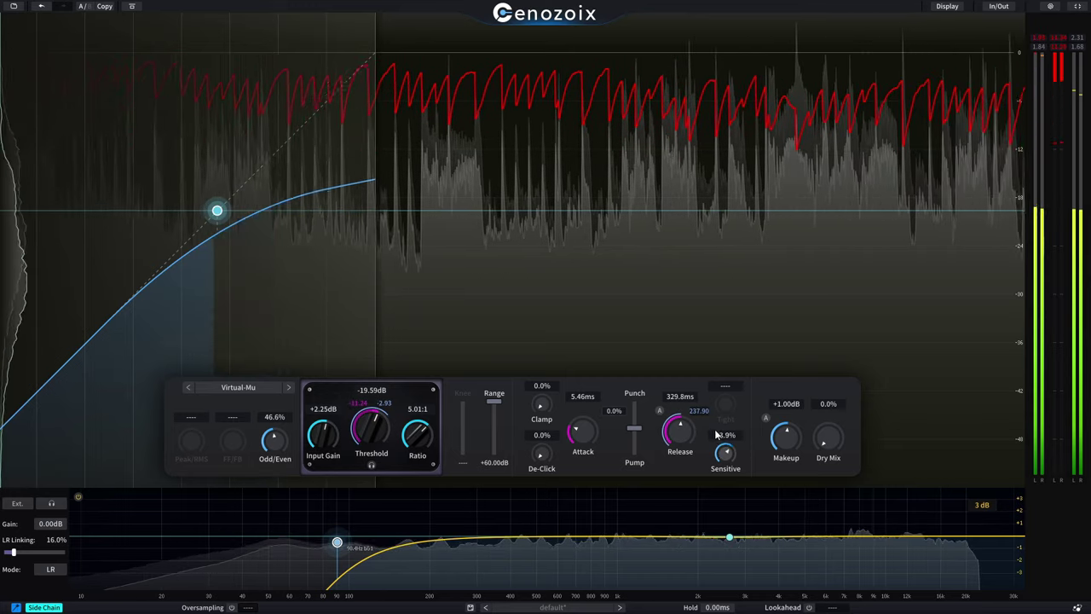
Switch on automatic release and set the threshold to -8.63 dB and the ratio to 2.15:1
{"action": "left_click_drag", "start_coordinate": [715, 424], "coordinate": [713, 408]}
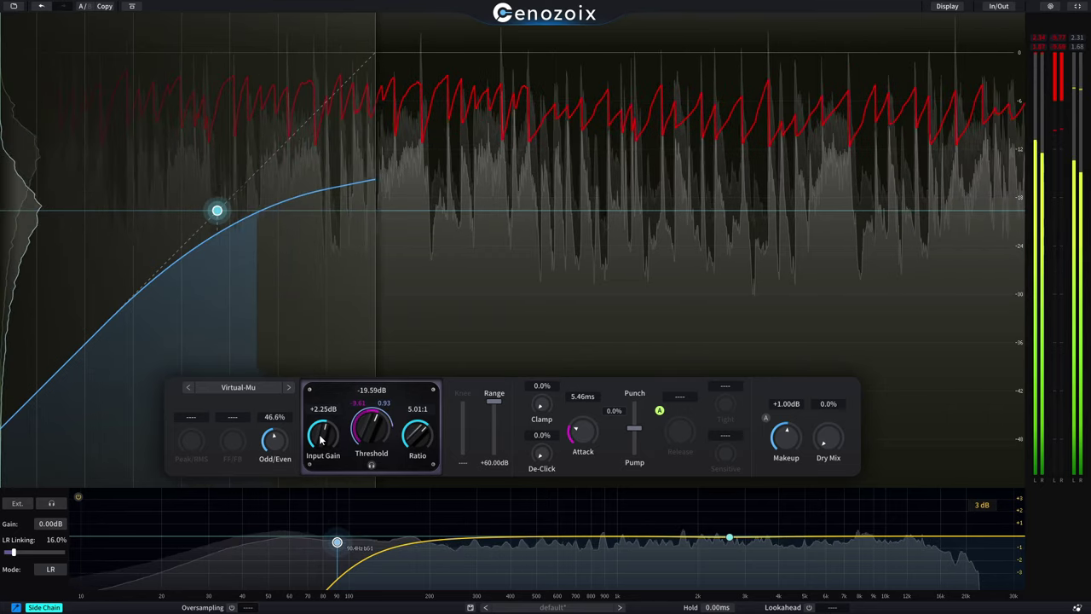
{"action": "left_click_drag", "start_coordinate": [364, 427], "coordinate": [351, 395]}
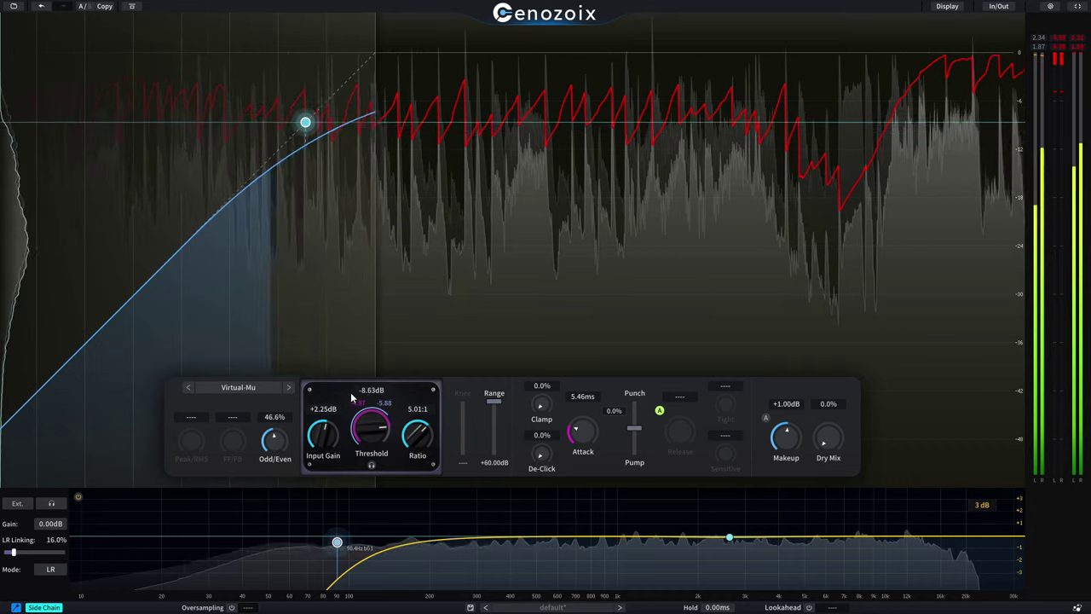
{"action": "left_click_drag", "start_coordinate": [351, 393], "coordinate": [349, 401]}
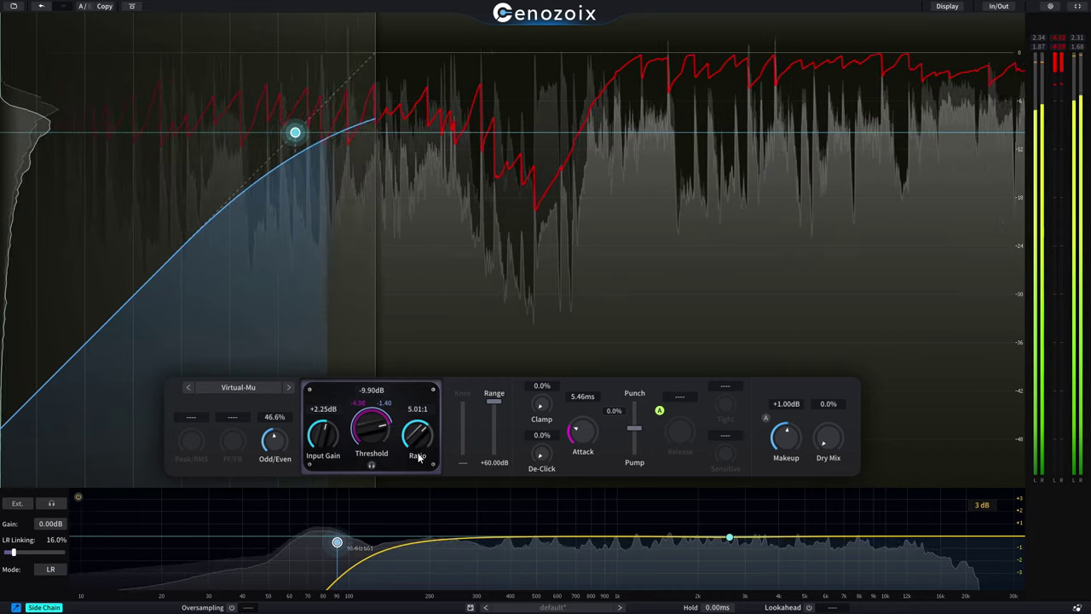
{"action": "left_click_drag", "start_coordinate": [420, 480], "coordinate": [423, 482]}
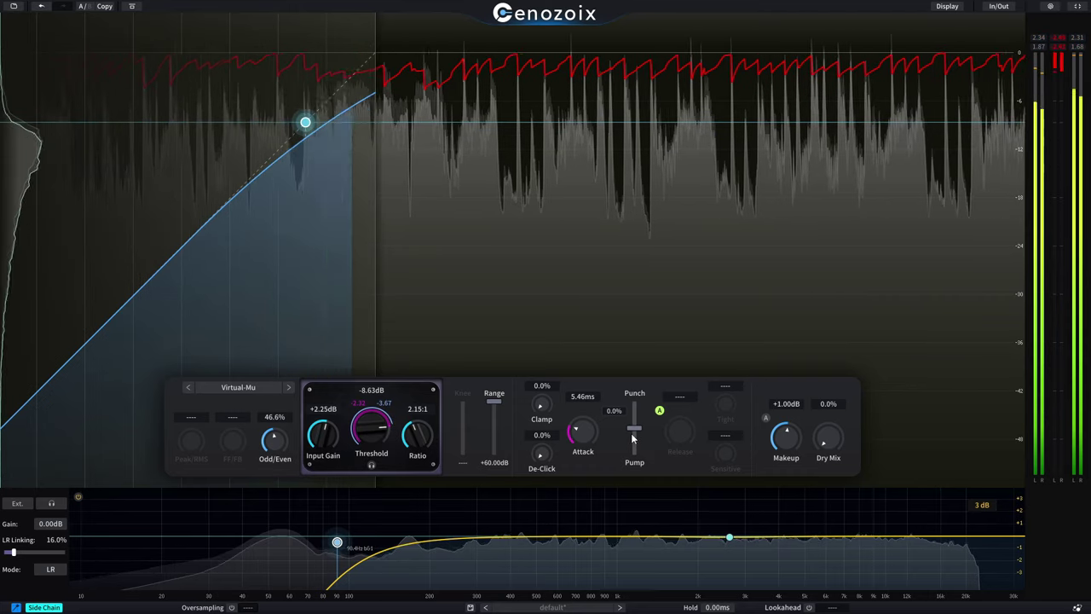
Turn automatic release off and set Punch/Pump to -100%, Clamp to 100%, De-Click to 52% and the attack to 0.005 ms
{"action": "left_click_drag", "start_coordinate": [635, 427], "coordinate": [635, 457]}
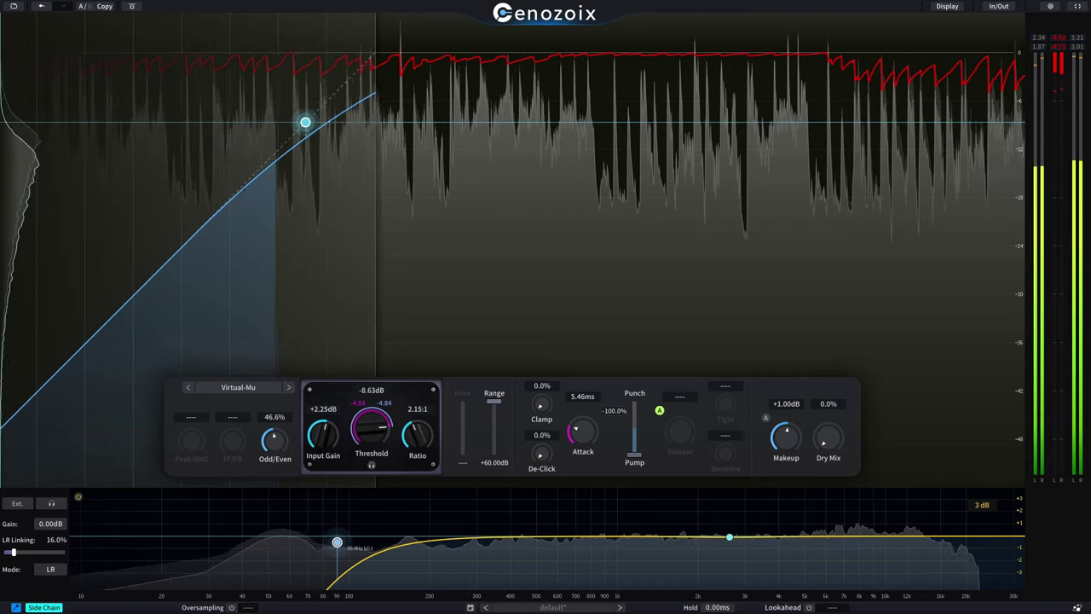
{"action": "left_click", "coordinate": [659, 410]}
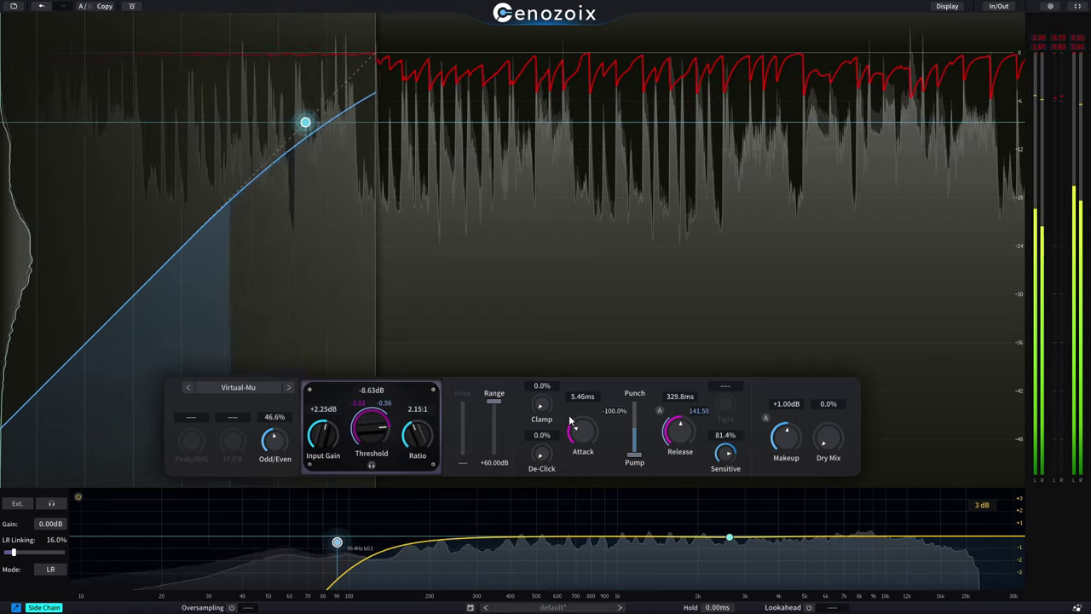
{"action": "left_click_drag", "start_coordinate": [540, 405], "coordinate": [537, 182]}
{"action": "left_click_drag", "start_coordinate": [583, 433], "coordinate": [579, 482]}
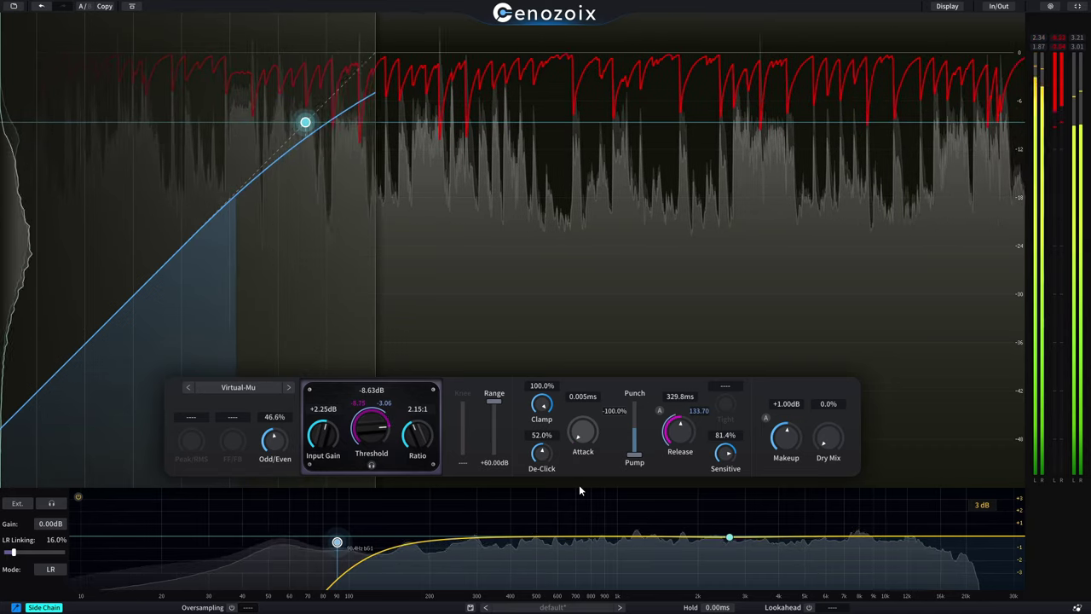
Set Punch/Pump to 100%, the threshold to -12.21 dB and the makeup gain to -0.40 dB
{"action": "left_click_drag", "start_coordinate": [626, 461], "coordinate": [515, 434]}
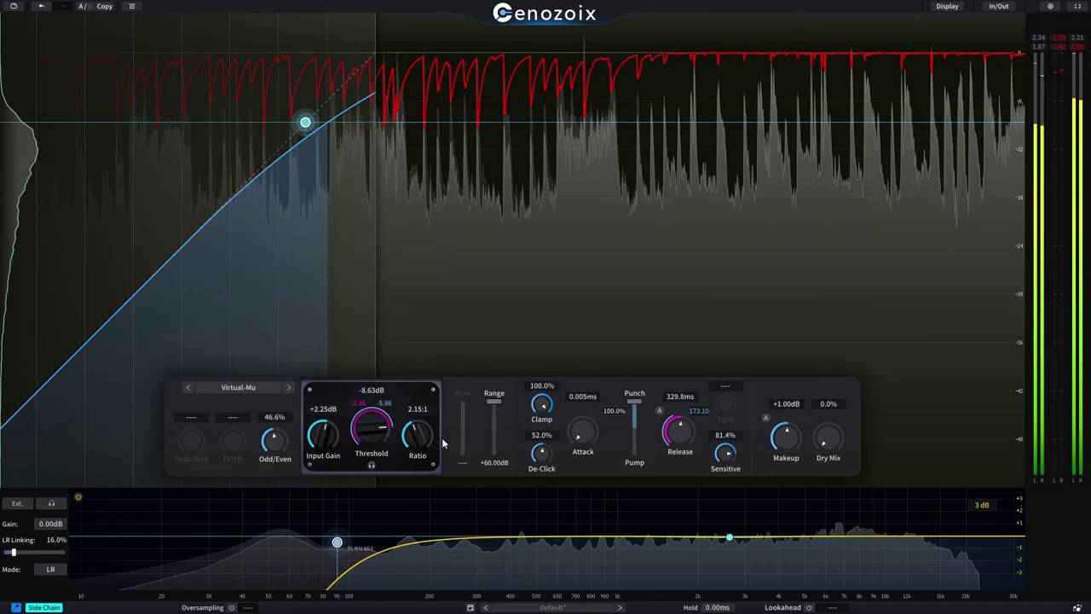
{"action": "left_click_drag", "start_coordinate": [389, 429], "coordinate": [392, 438]}
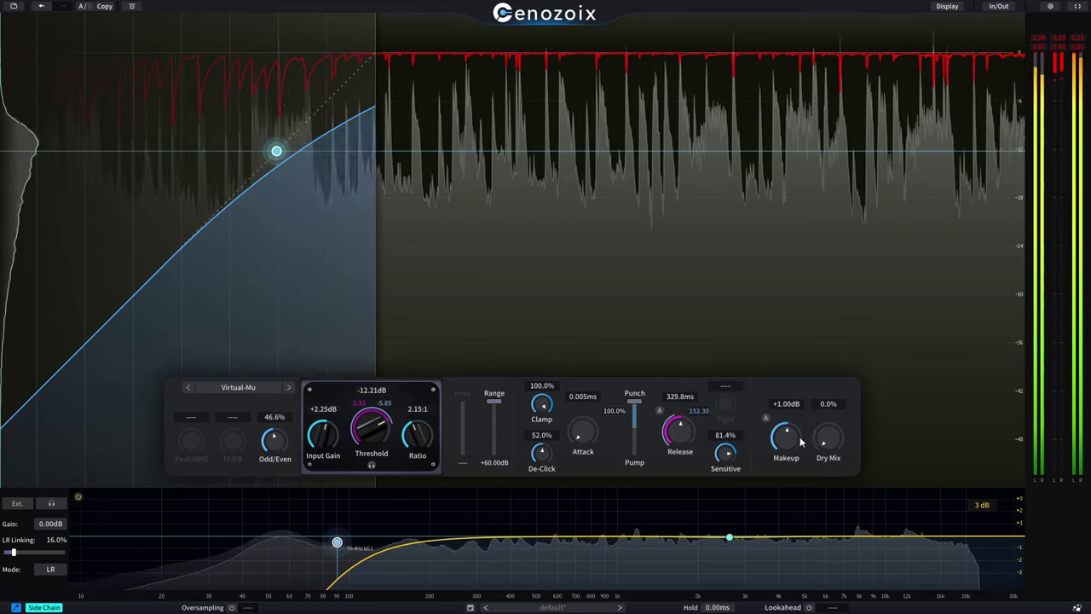
{"action": "left_click_drag", "start_coordinate": [782, 437], "coordinate": [782, 443]}
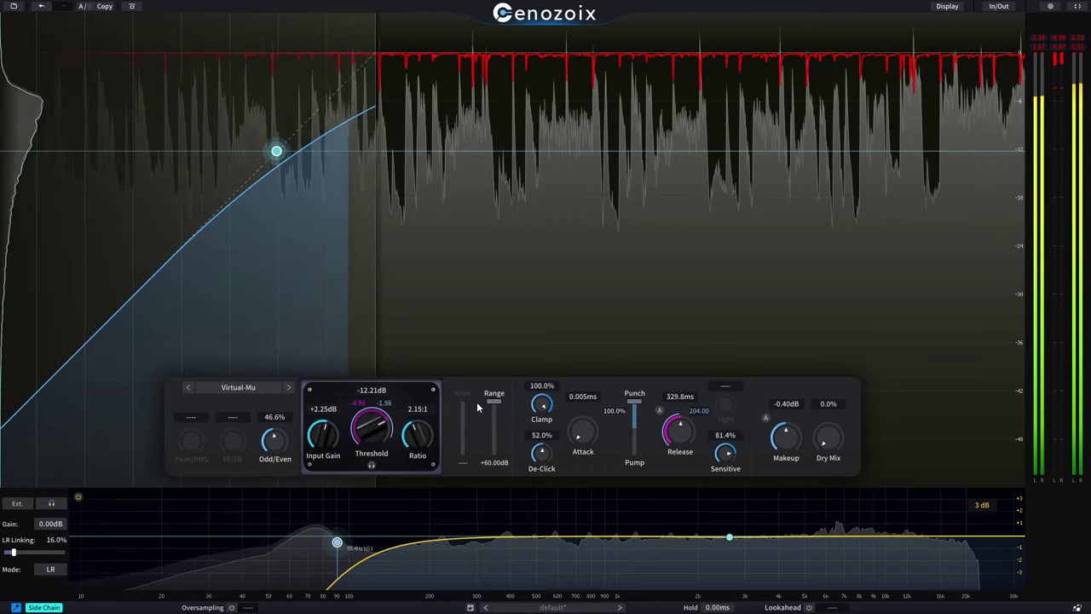
Compare the compressed and bypassed sound during playback, leaving the compressor active
{"action": "left_click", "coordinate": [133, 7]}
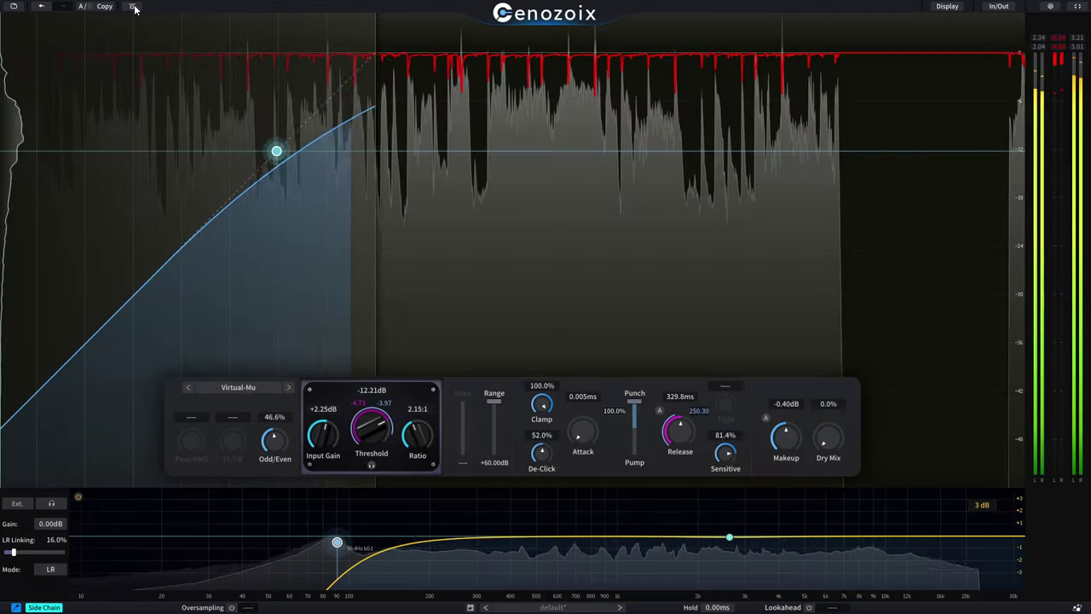
{"action": "left_click", "coordinate": [133, 7]}
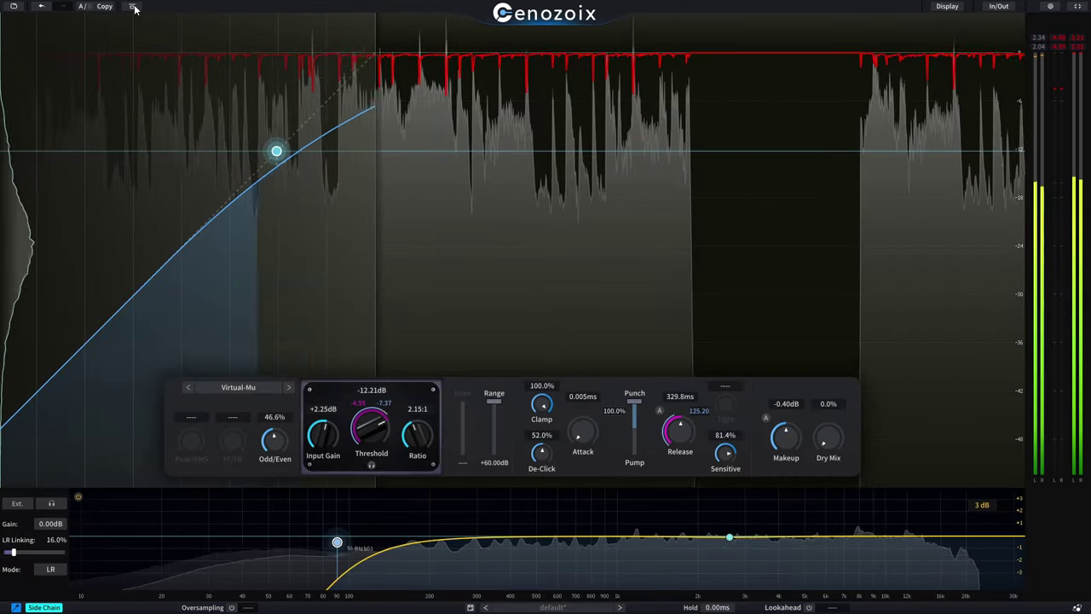
{"action": "left_click", "coordinate": [133, 7]}
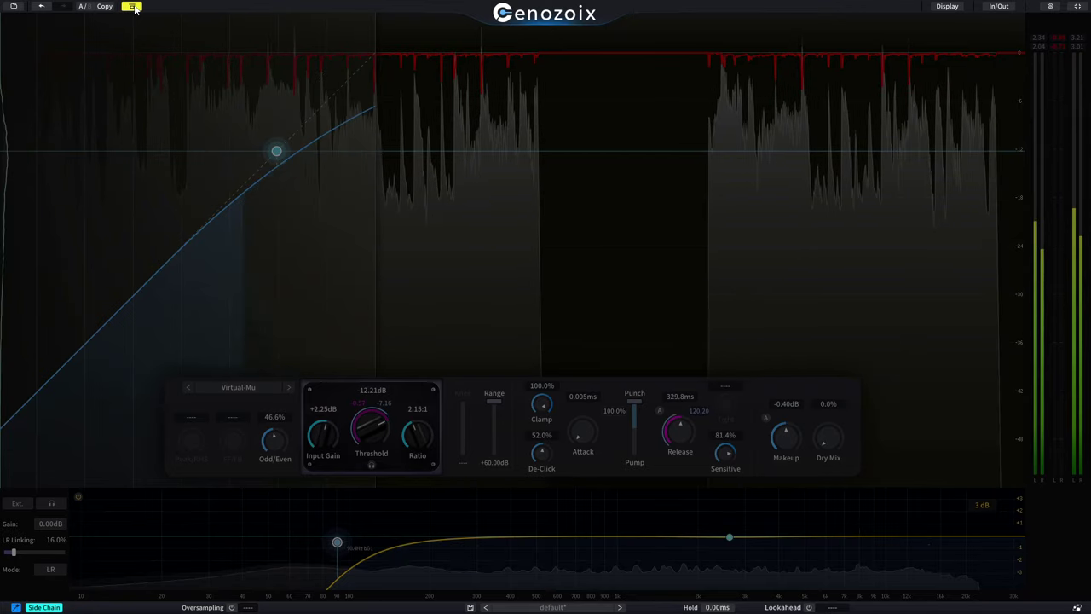
{"action": "left_click", "coordinate": [133, 7]}
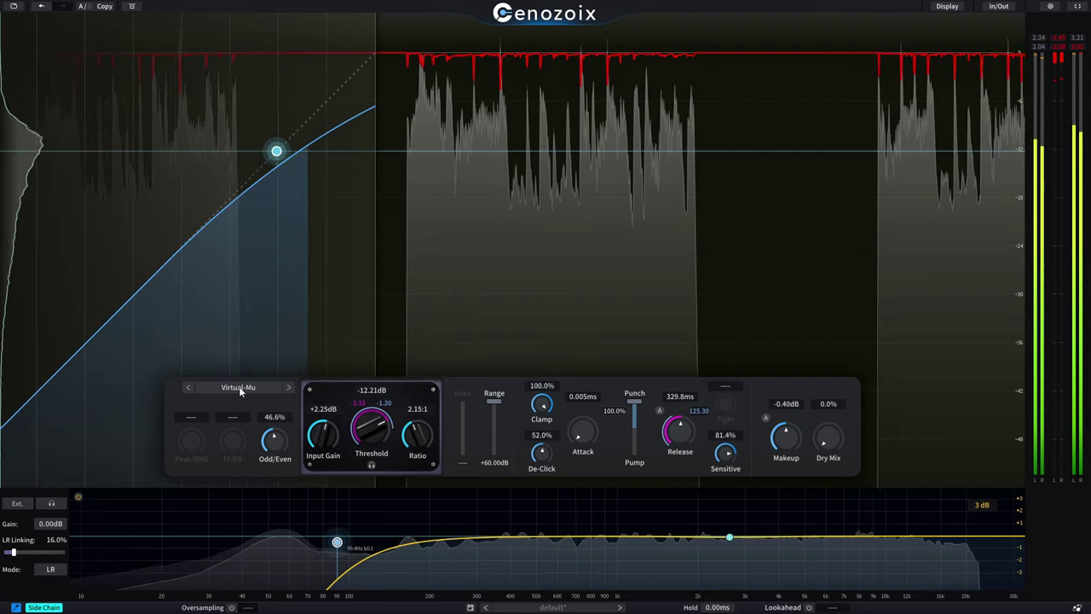
Go through the Glue VCA, US VCA, Red VCA and Dist. VCA styles and end on Black FET
{"action": "left_click", "coordinate": [239, 388]}
{"action": "left_click", "coordinate": [254, 171]}
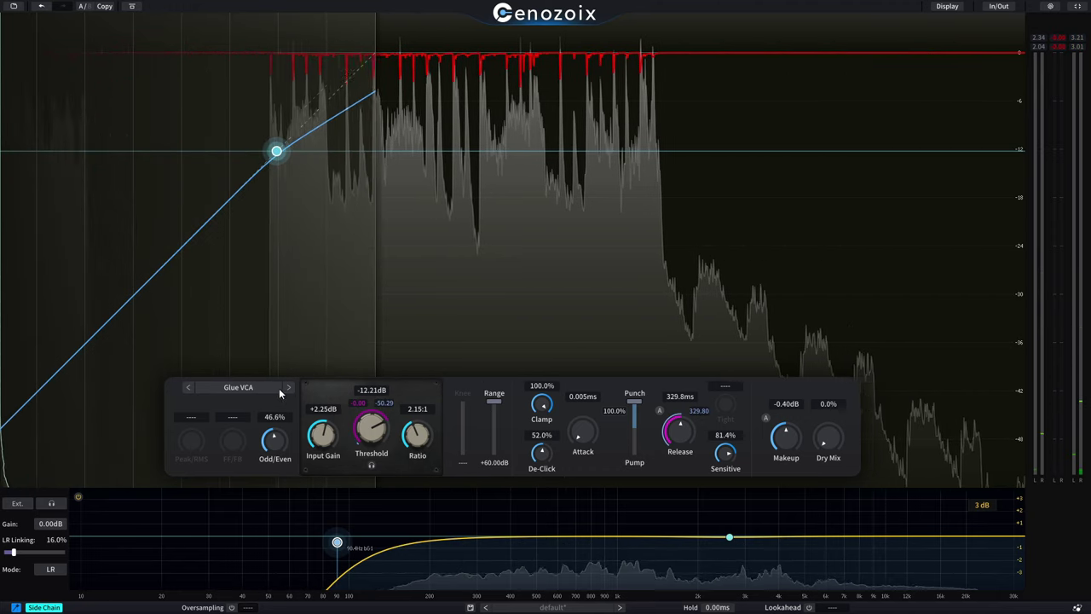
{"action": "left_click", "coordinate": [290, 387]}
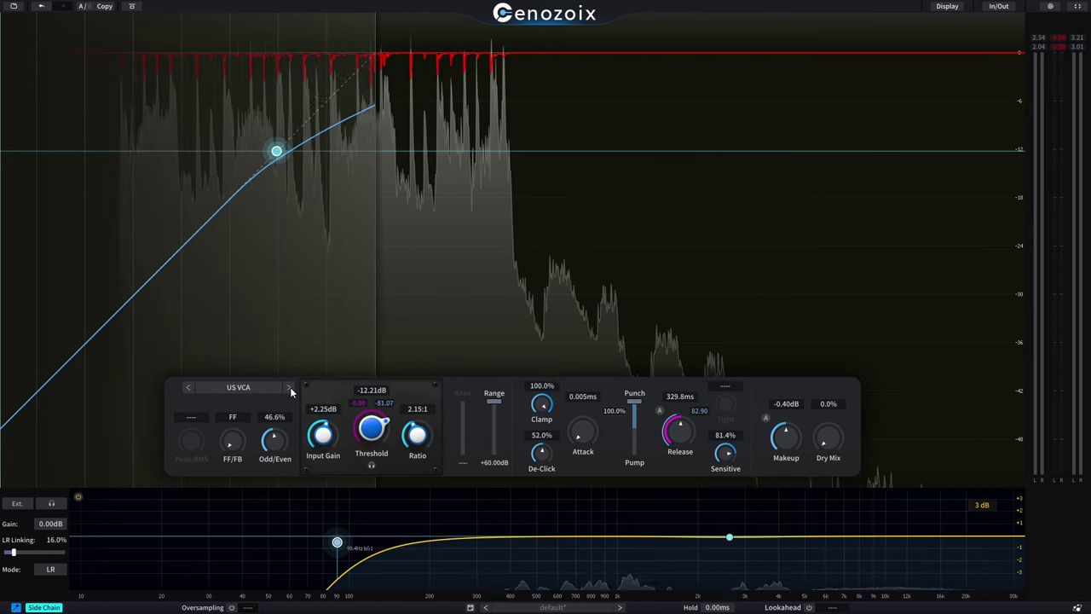
{"action": "left_click", "coordinate": [290, 387]}
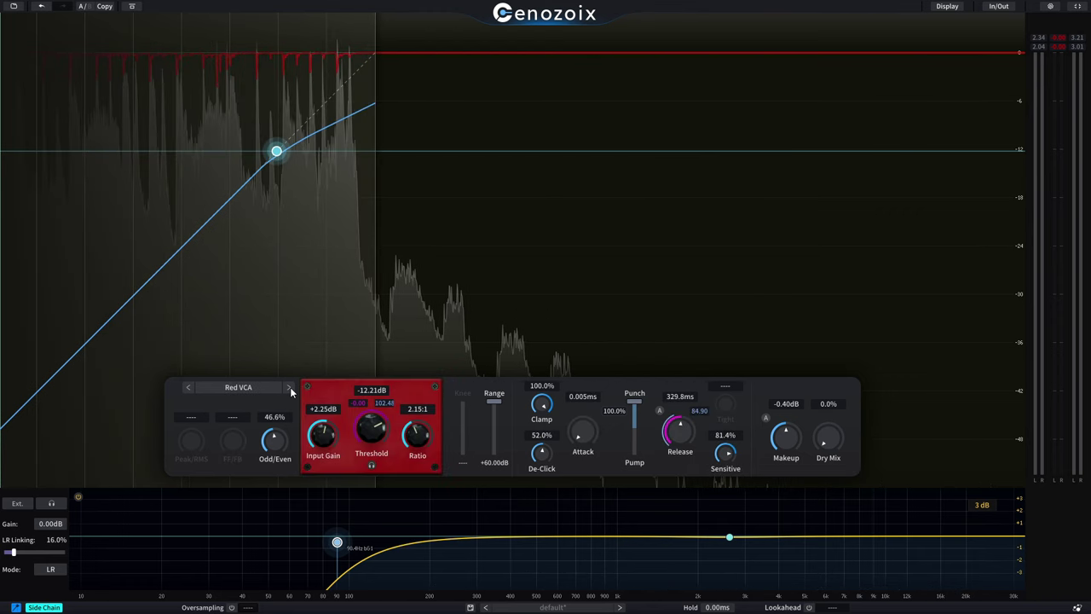
{"action": "left_click", "coordinate": [290, 388]}
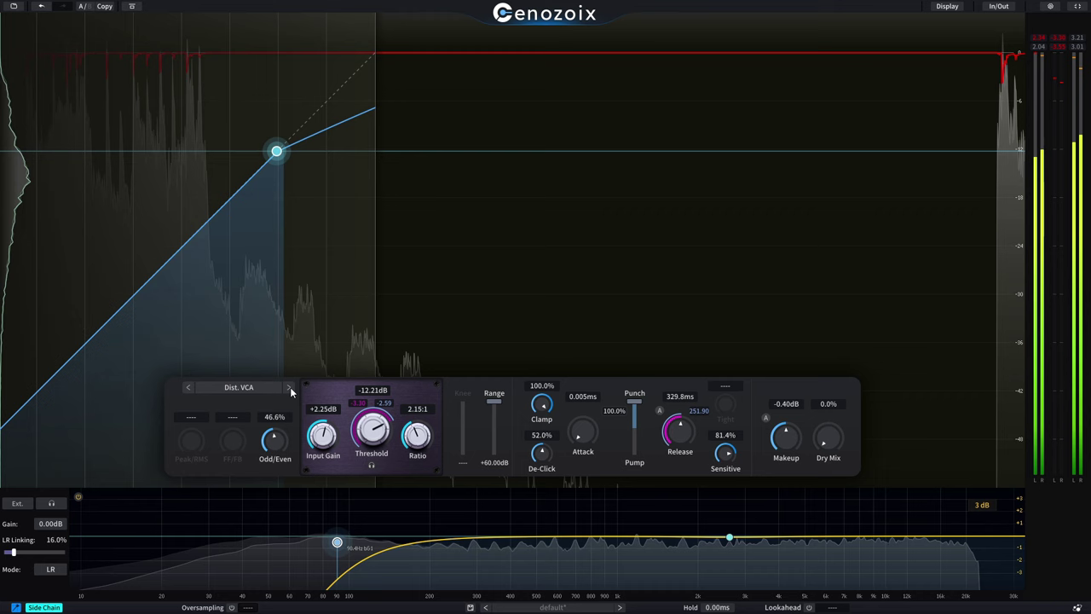
{"action": "left_click", "coordinate": [290, 387]}
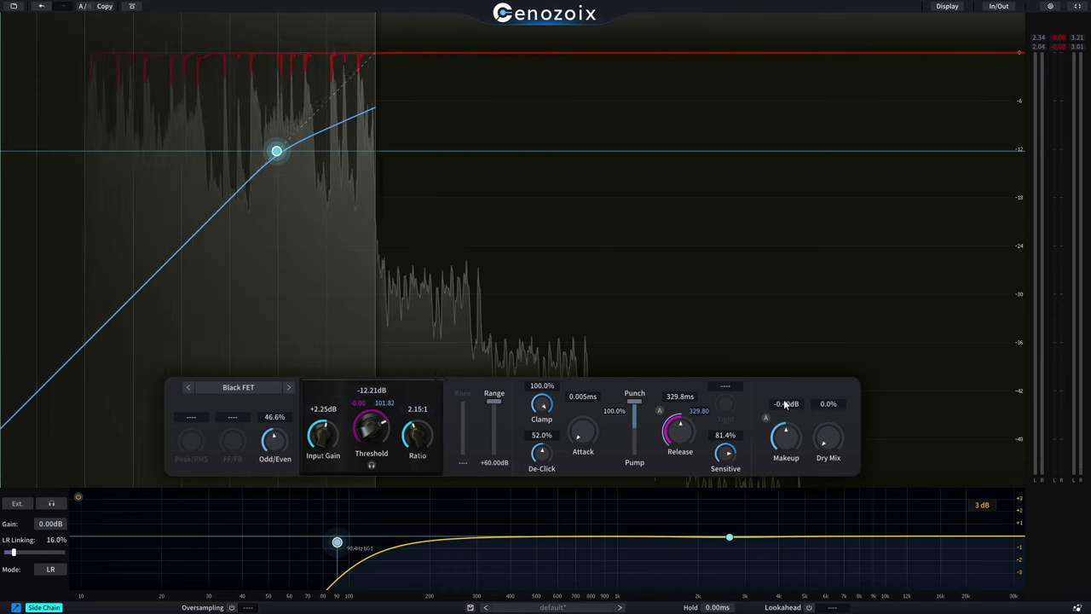
Leave the compressor's full-screen view and shrink its window to uncover the mixer and effects browser
{"action": "left_click", "coordinate": [1079, 7]}
{"action": "left_click_drag", "start_coordinate": [863, 57], "coordinate": [840, 52]}
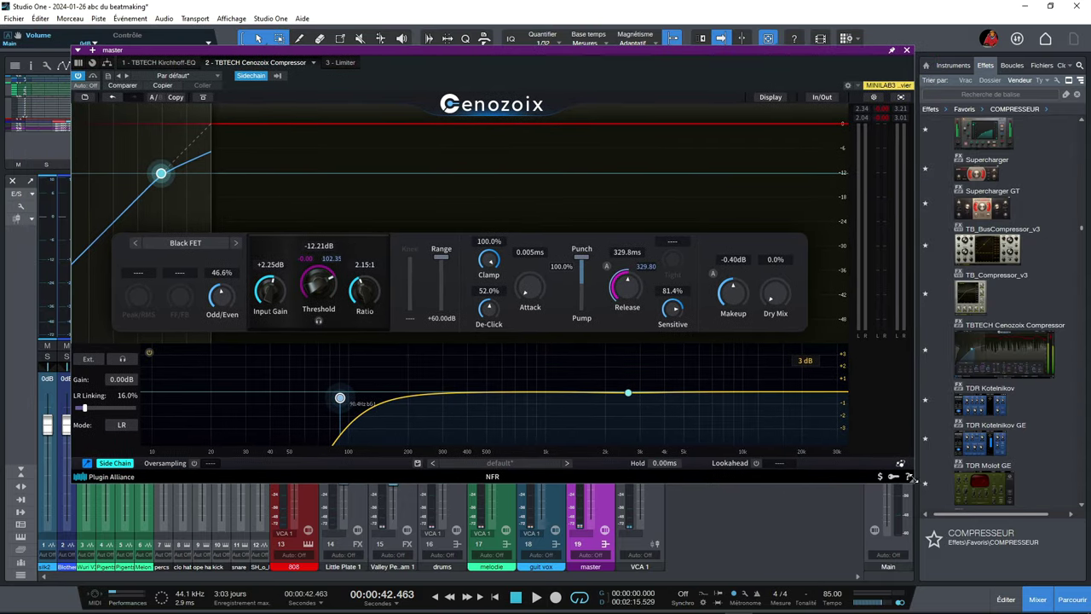
{"action": "left_click_drag", "start_coordinate": [909, 479], "coordinate": [588, 321]}
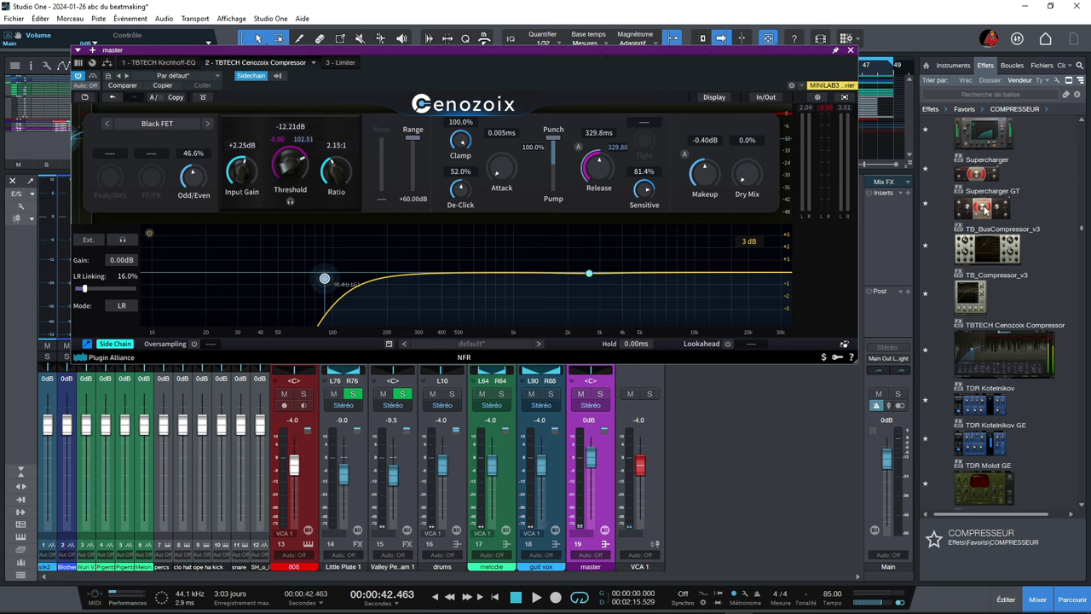
Browse the favourite compressors in the effects list, selecting SSL Native Bus Compressor 2, and return to the Cenozoix entry
{"action": "scroll", "coordinate": [1007, 167], "scroll_direction": "up", "scroll_amount": 4}
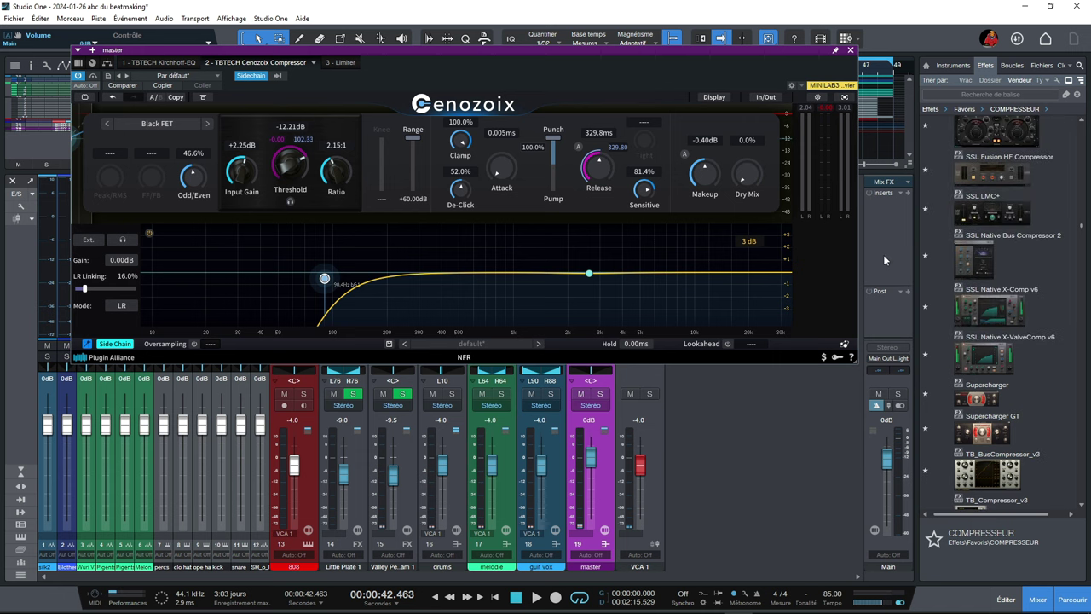
{"action": "left_click", "coordinate": [981, 267]}
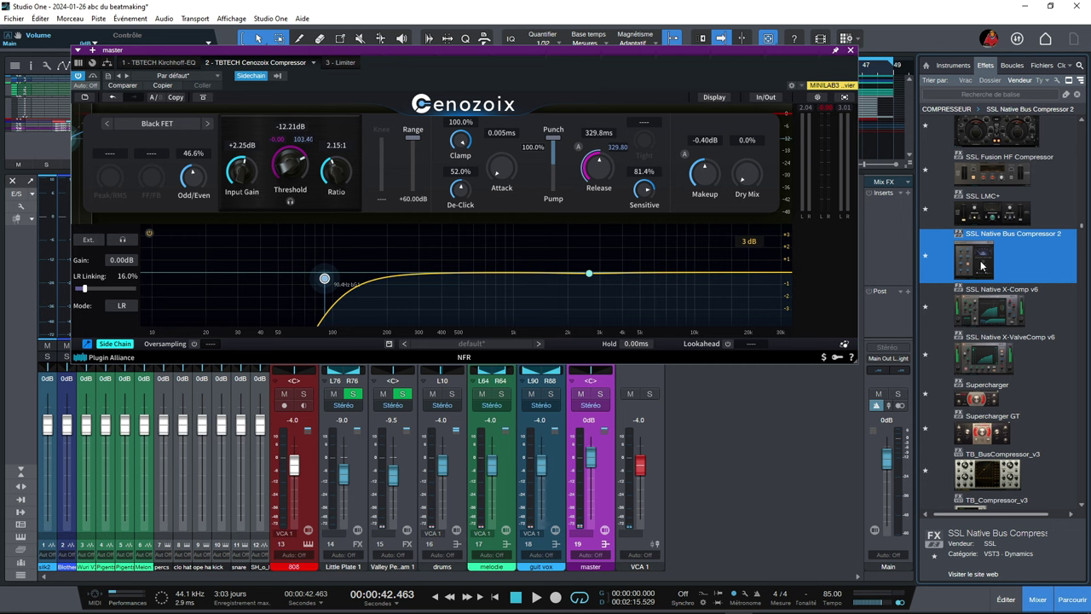
{"action": "scroll", "coordinate": [982, 267], "scroll_direction": "up", "scroll_amount": 2}
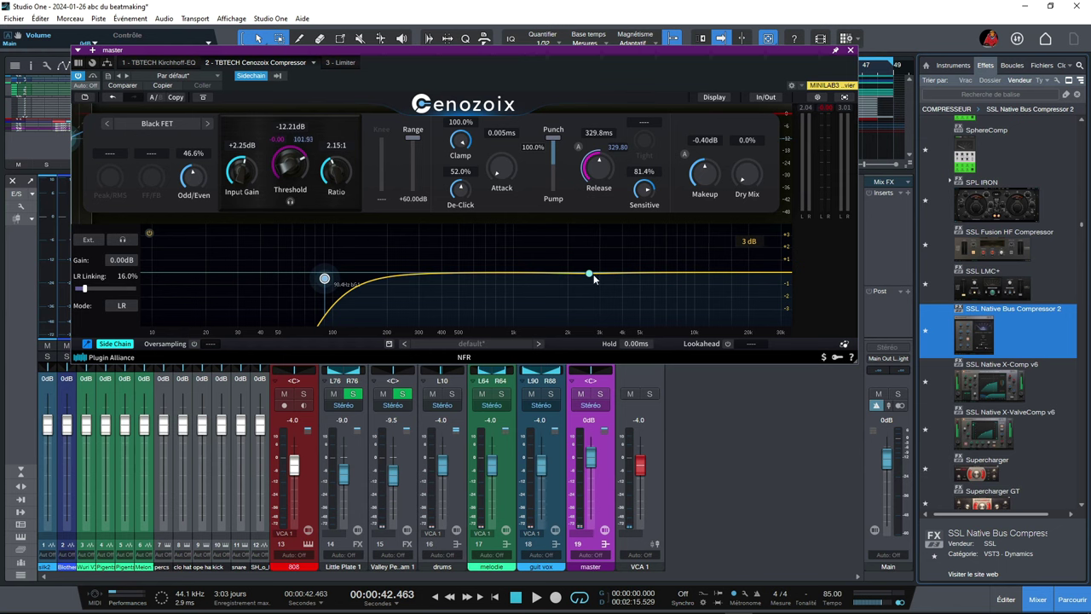
{"action": "scroll", "coordinate": [949, 196], "scroll_direction": "up", "scroll_amount": 2}
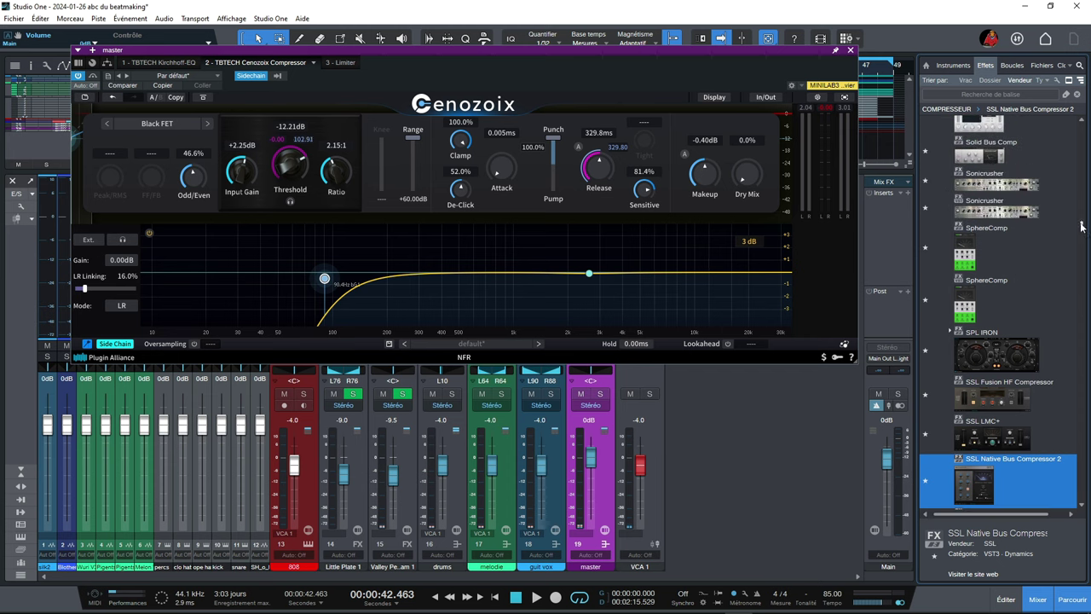
{"action": "scroll", "coordinate": [1016, 342], "scroll_direction": "up", "scroll_amount": 5}
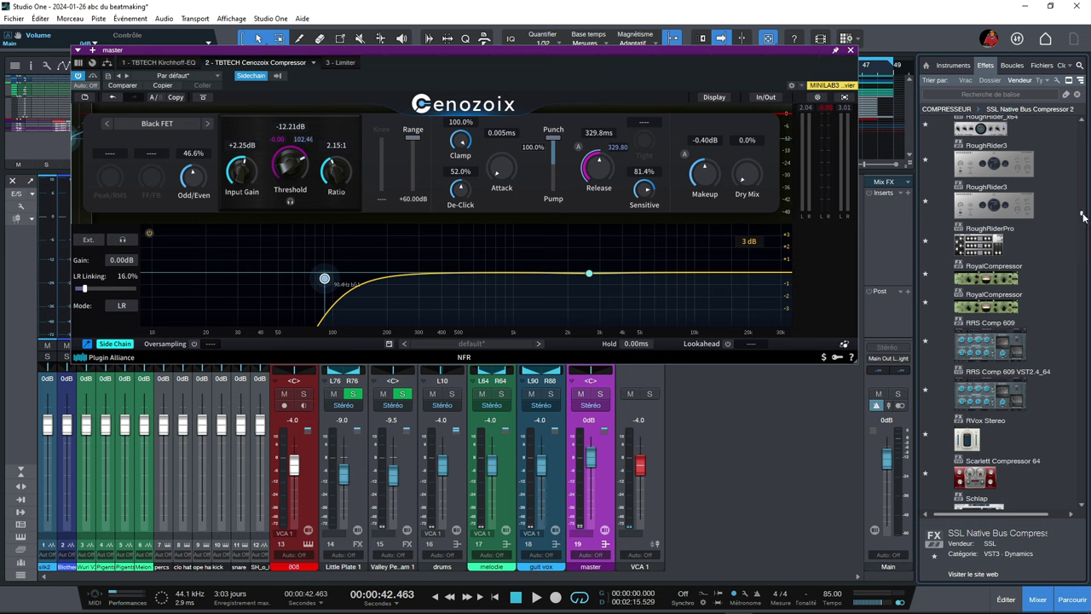
{"action": "left_click_drag", "start_coordinate": [1081, 215], "coordinate": [1081, 205]}
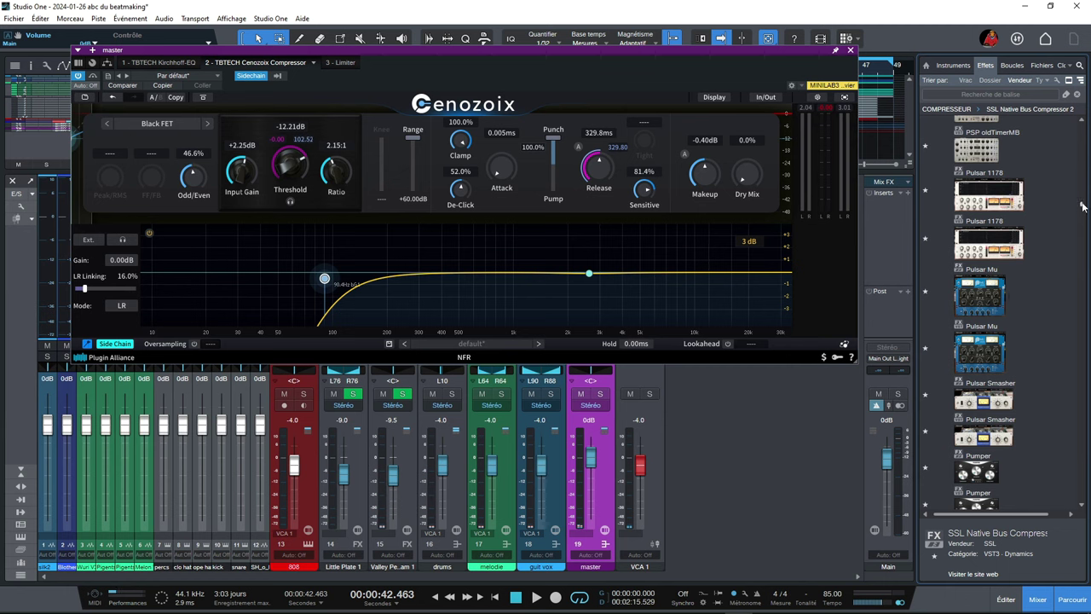
{"action": "left_click_drag", "start_coordinate": [1085, 207], "coordinate": [1082, 227]}
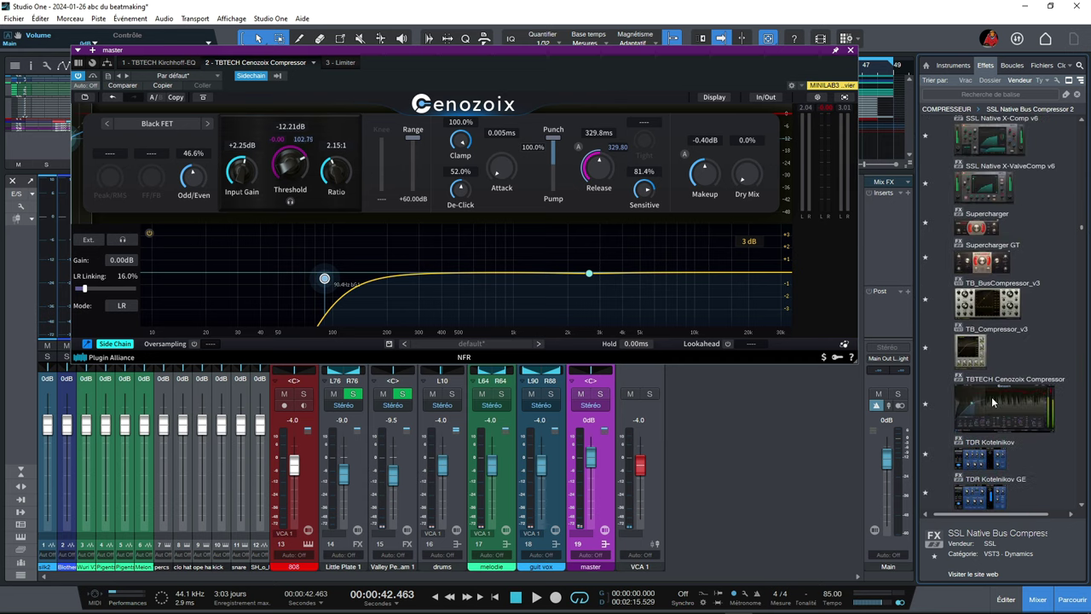
Enlarge the compressor window and set Odd/Even to 27.9%, keeping the attack at 0.005 ms
{"action": "left_click_drag", "start_coordinate": [858, 358], "coordinate": [948, 570]}
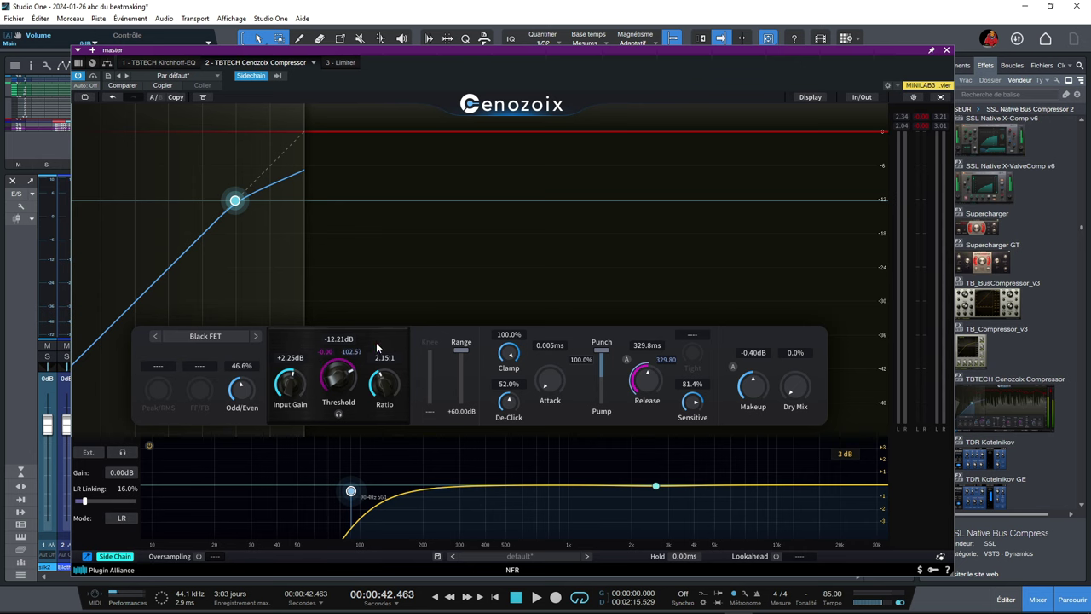
{"action": "left_click_drag", "start_coordinate": [242, 389], "coordinate": [220, 333]}
{"action": "left_click_drag", "start_coordinate": [213, 373], "coordinate": [207, 417]}
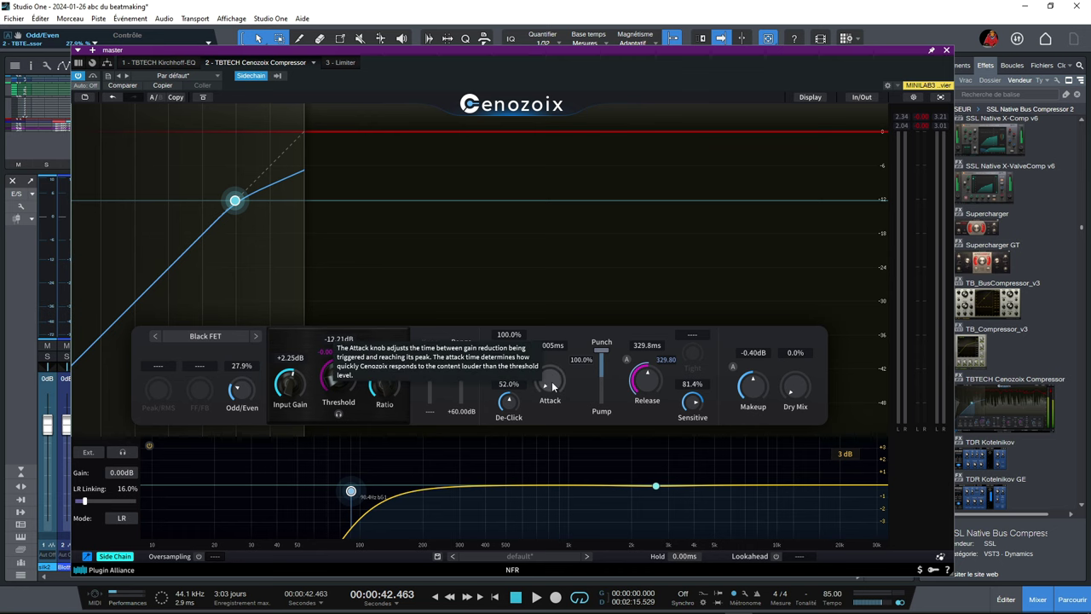
{"action": "mouse_move", "coordinate": [552, 386]}
{"action": "left_mouse_down"}
{"action": "mouse_move", "coordinate": [541, 341]}
{"action": "mouse_move", "coordinate": [537, 400]}
{"action": "left_mouse_up"}
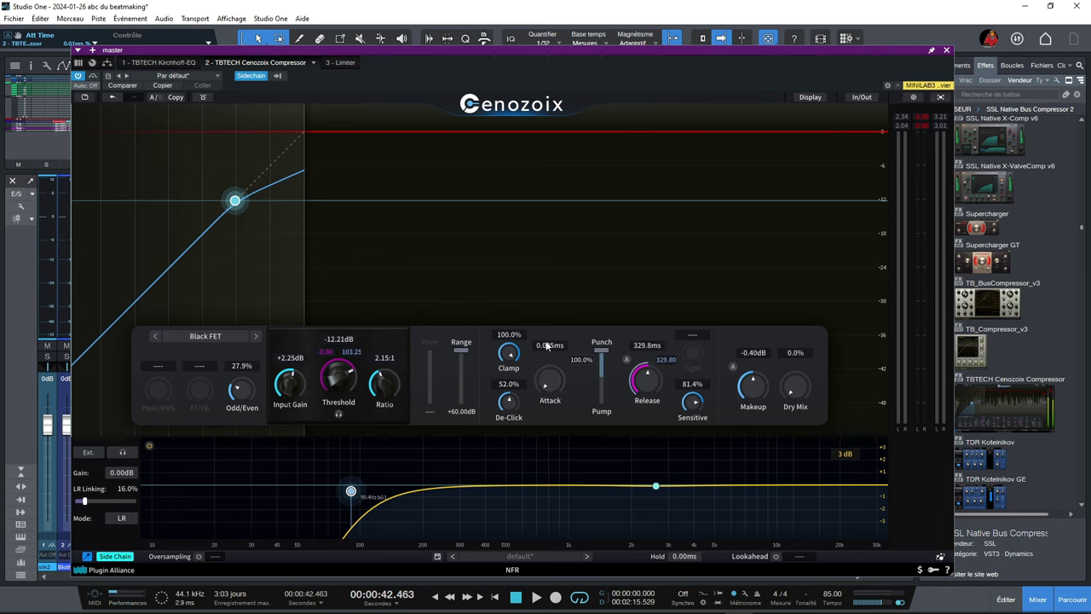
Set Clamp to 18.2%, De-Click to 0% and the release sensitivity to 69%
{"action": "left_click_drag", "start_coordinate": [514, 357], "coordinate": [517, 328]}
{"action": "left_click_drag", "start_coordinate": [509, 354], "coordinate": [496, 464]}
{"action": "left_click_drag", "start_coordinate": [509, 406], "coordinate": [510, 460]}
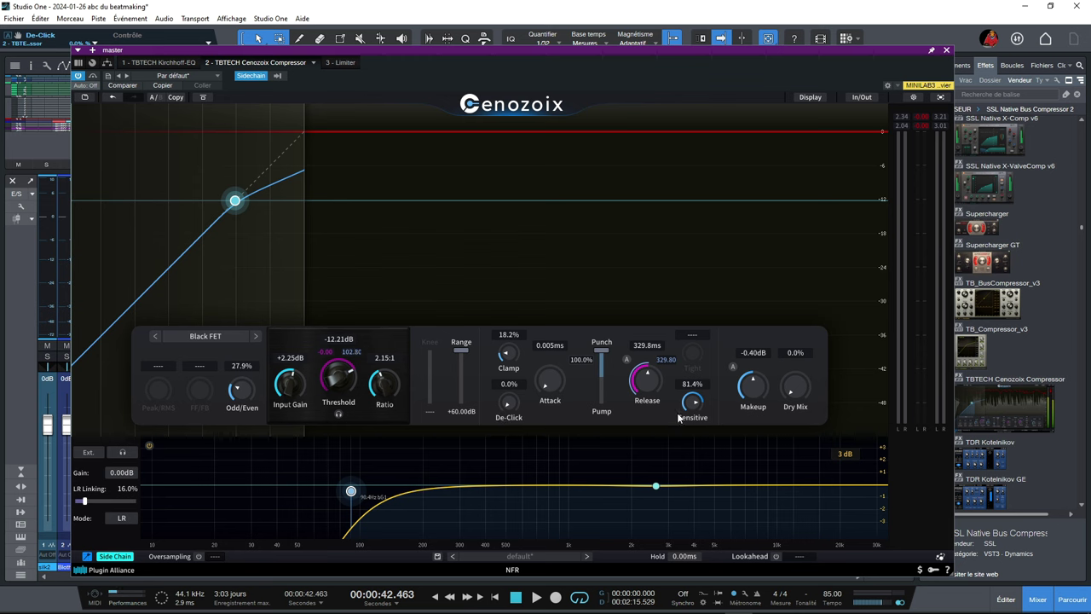
{"action": "left_click_drag", "start_coordinate": [693, 408], "coordinate": [677, 442]}
{"action": "left_click_drag", "start_coordinate": [690, 406], "coordinate": [684, 365]}
Show the Kirchhoff-EQ on the master channel in an enlarged window and inspect the settings of several of its bands
{"action": "left_click", "coordinate": [158, 63]}
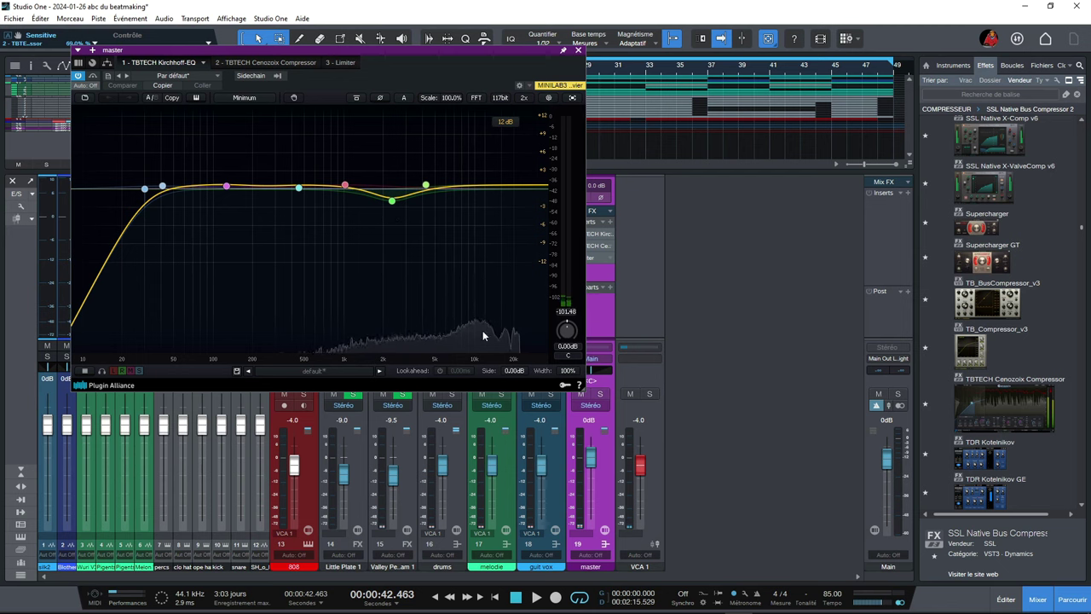
{"action": "left_click_drag", "start_coordinate": [580, 385], "coordinate": [869, 544]}
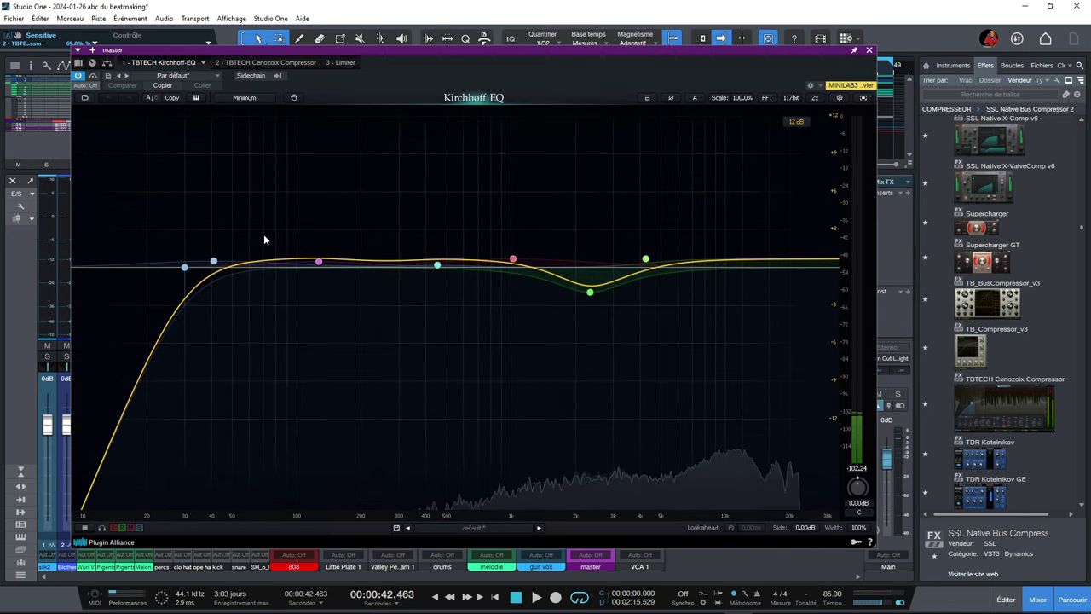
{"action": "left_click", "coordinate": [213, 261]}
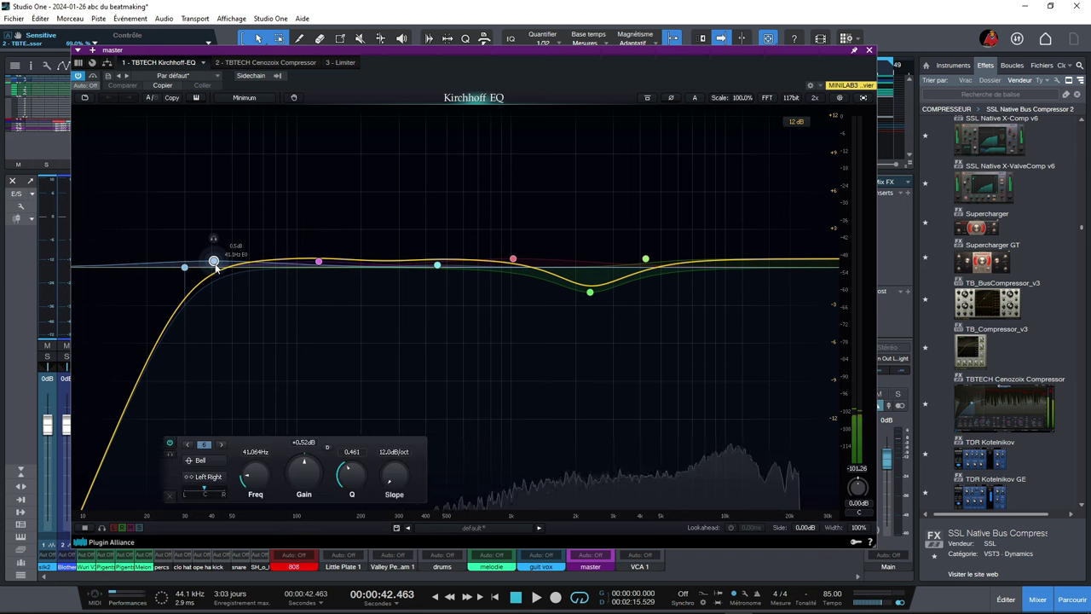
{"action": "left_click", "coordinate": [436, 265]}
{"action": "left_click", "coordinate": [513, 259]}
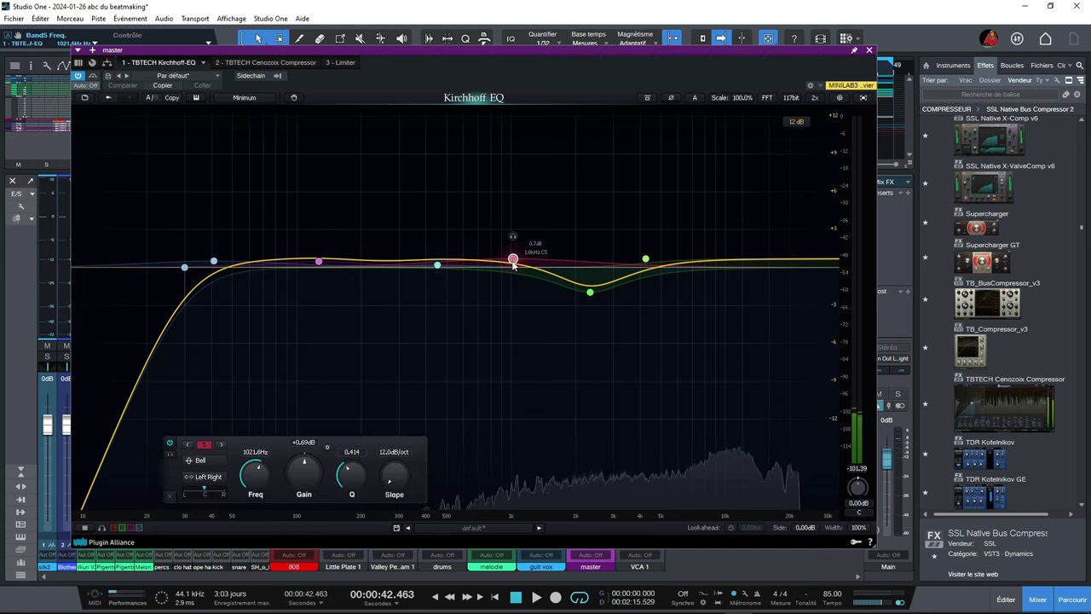
Look through the filter types available for the 2334 Hz band, including the EQ 250 and Vintage Tube models
{"action": "left_click", "coordinate": [590, 293]}
{"action": "right_click", "coordinate": [590, 292]}
{"action": "mouse_move", "coordinate": [694, 432]}
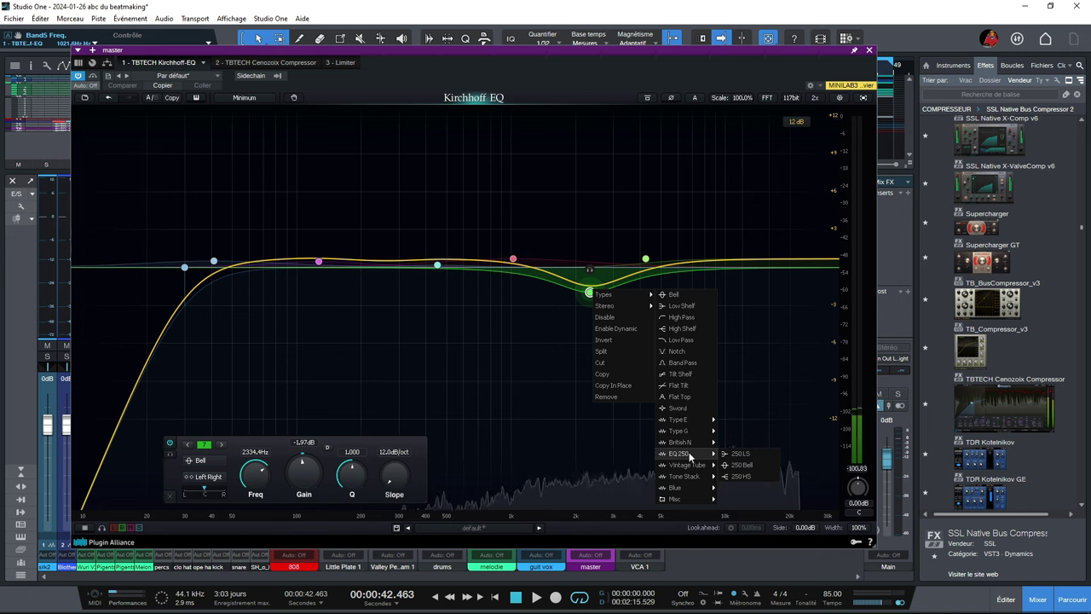
{"action": "mouse_move", "coordinate": [690, 465]}
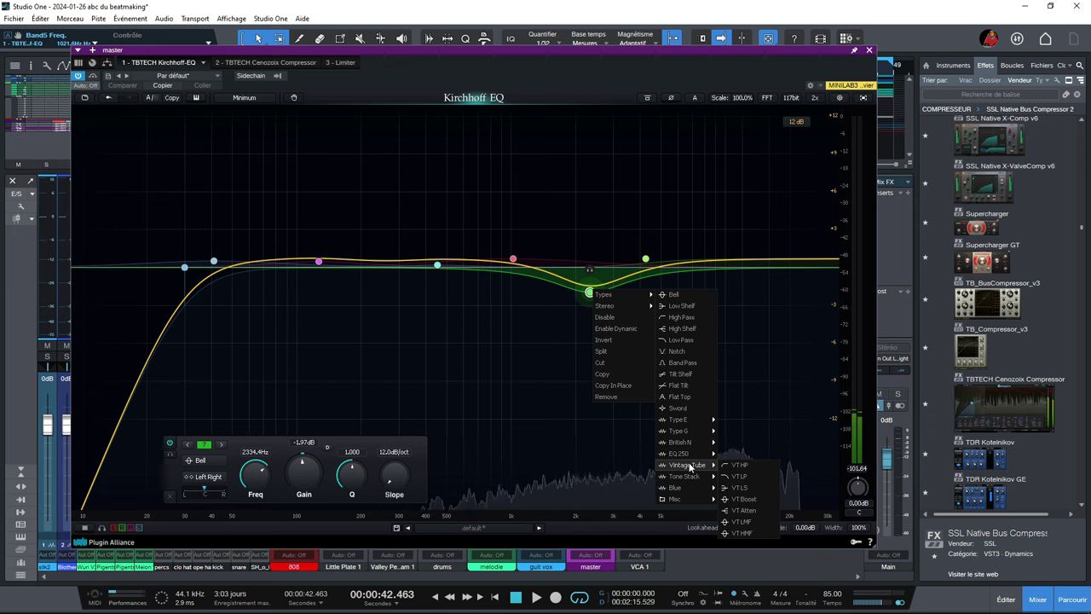